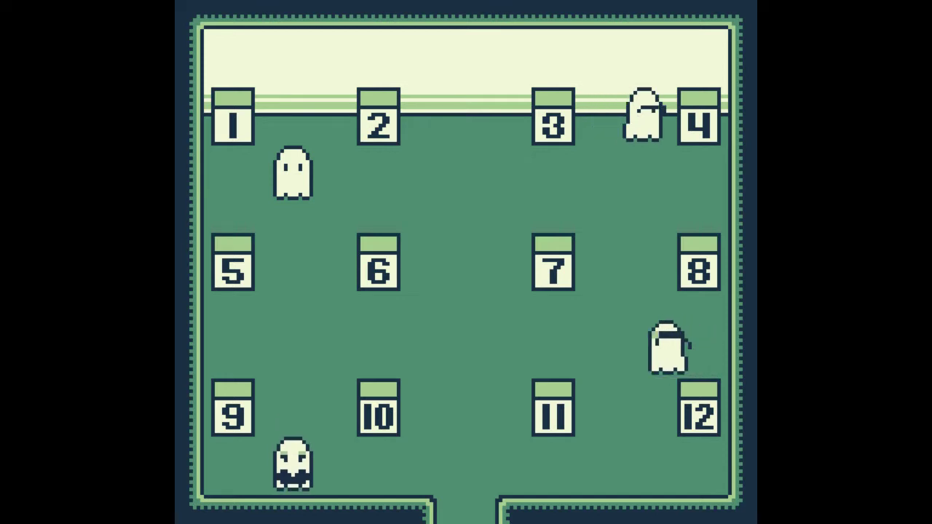
- Walk the player ghost six tiles up from box 9, then four tiles right to above box 10
key(Up)
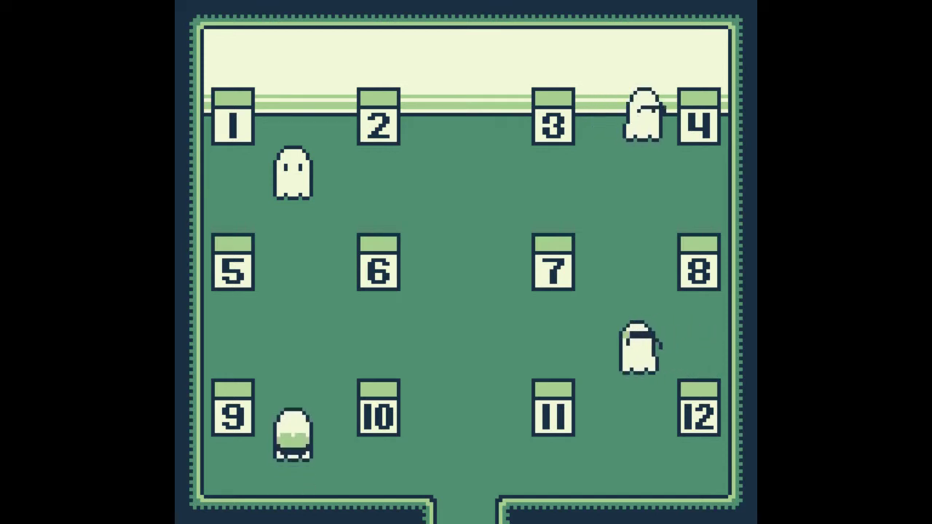
key(Up)
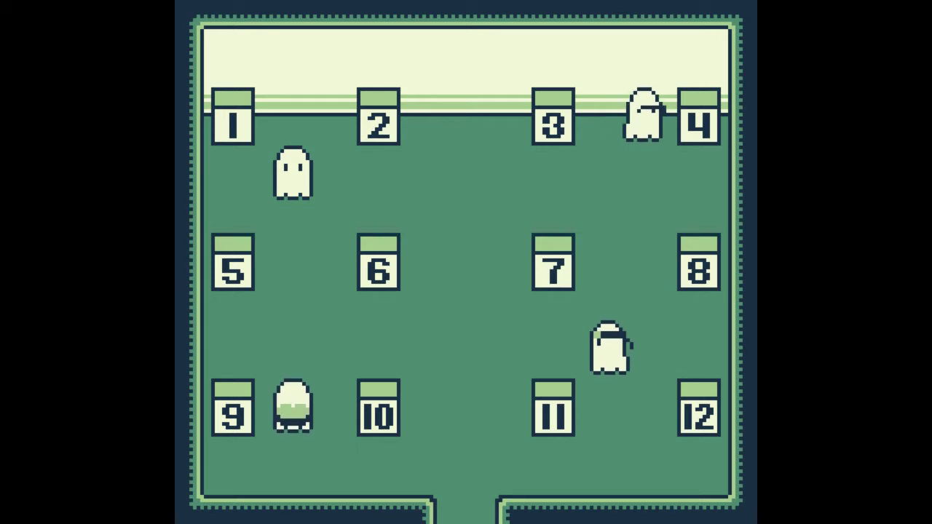
key(Up)
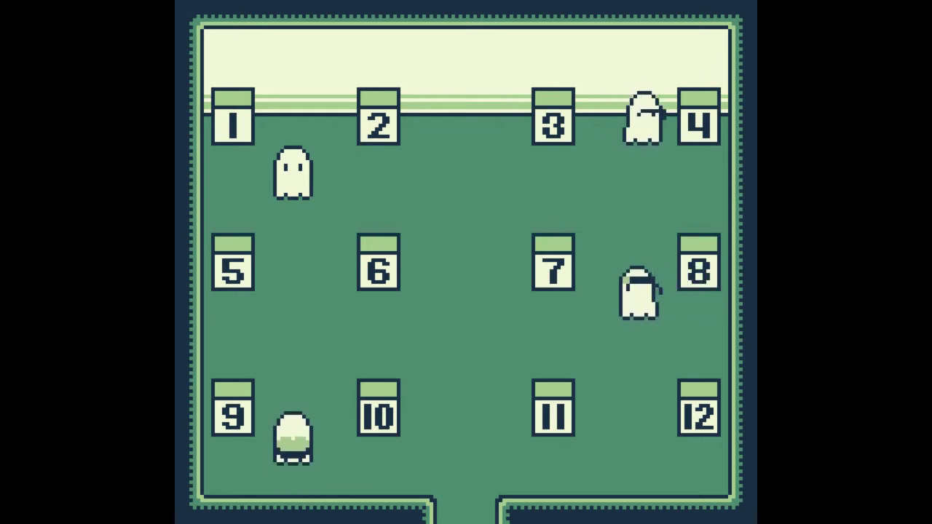
key(Up)
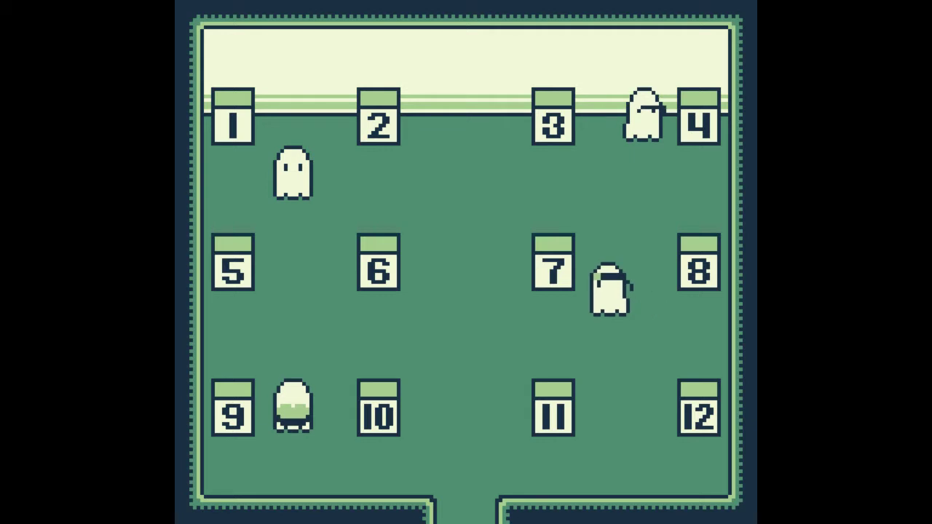
key(Up)
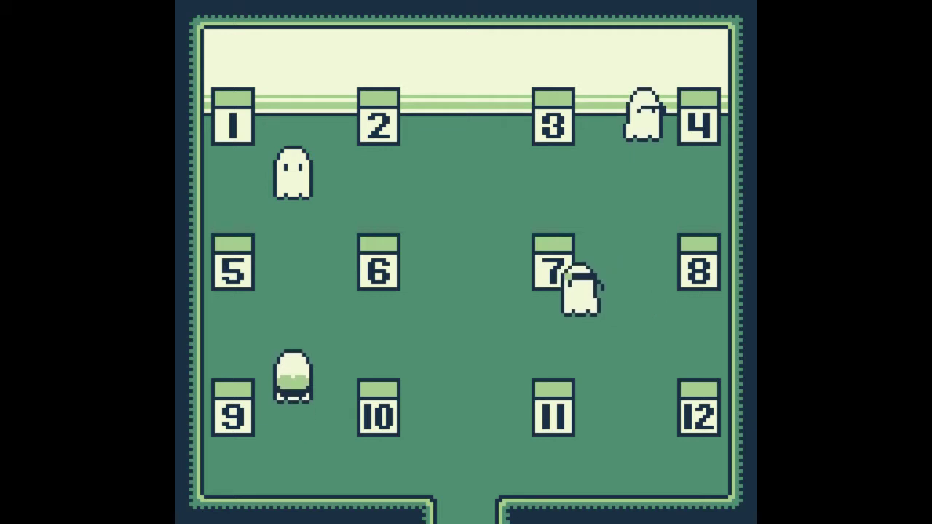
key(Up)
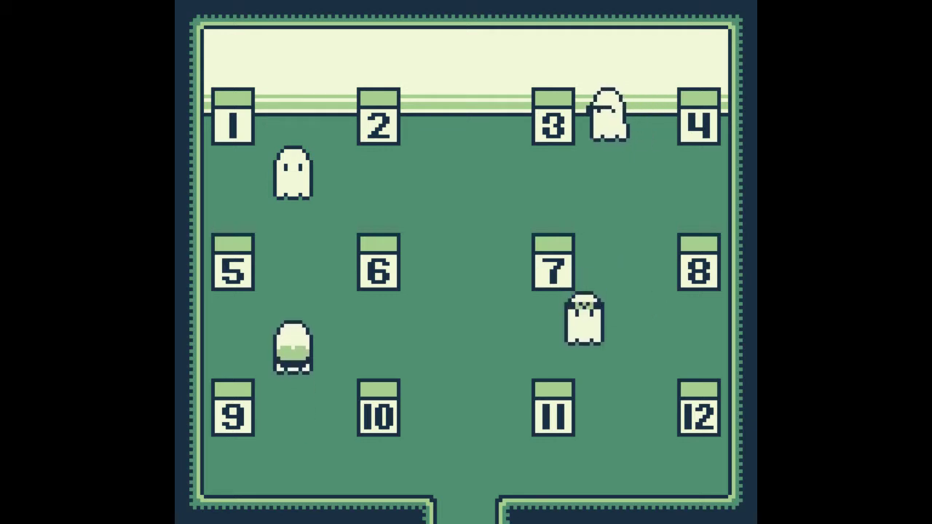
key(Right)
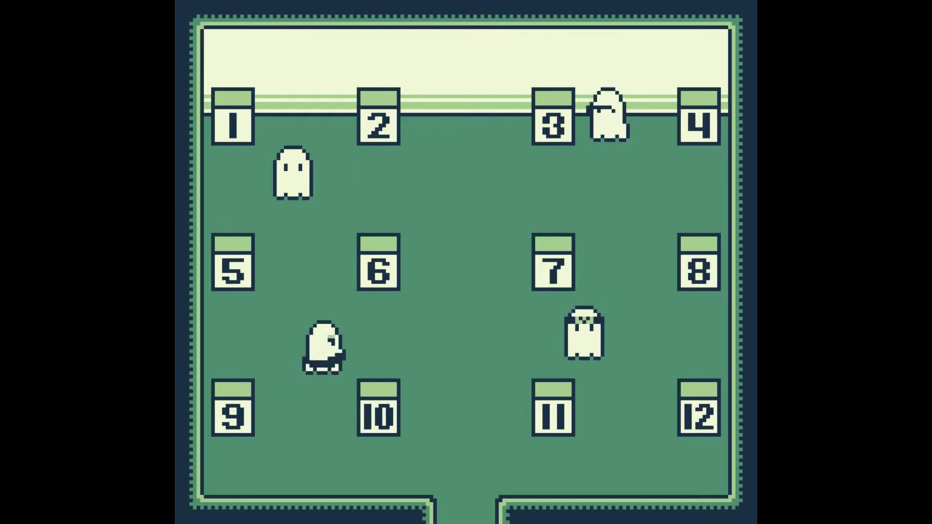
key(Right)
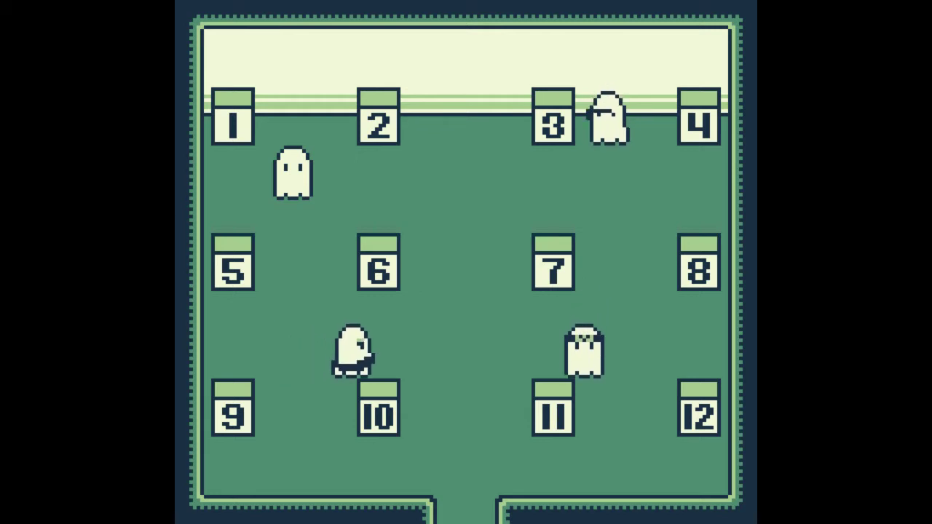
key(Right)
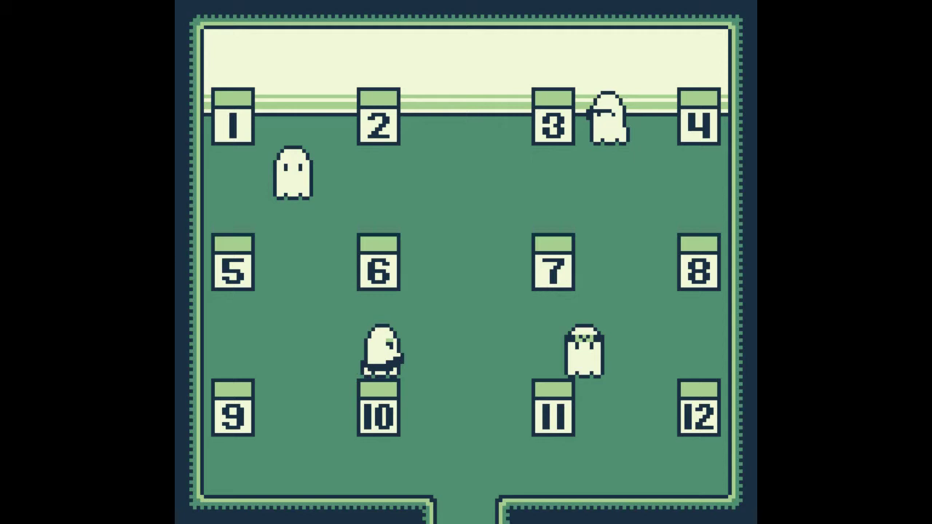
key(Right)
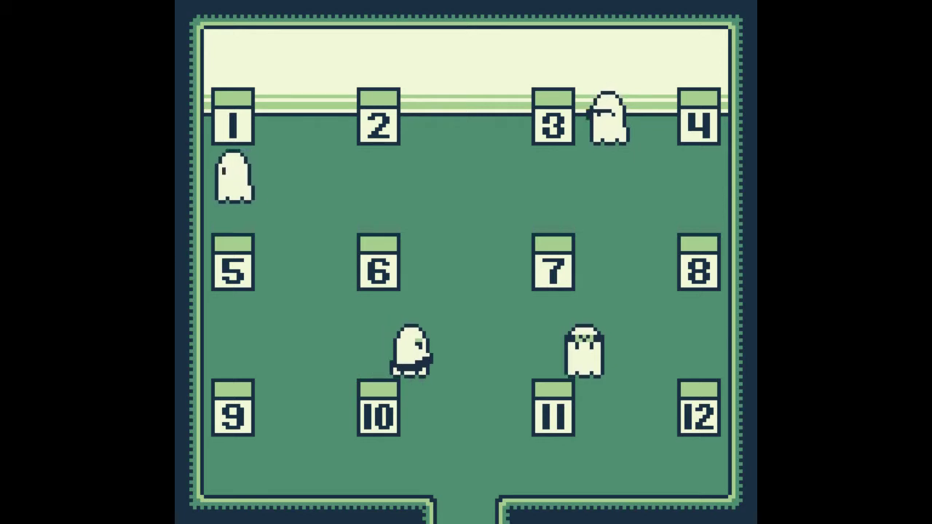
- Dismiss the box 1 and '2s' dialogs and move the ghost from box 10 toward box 6
key(z)
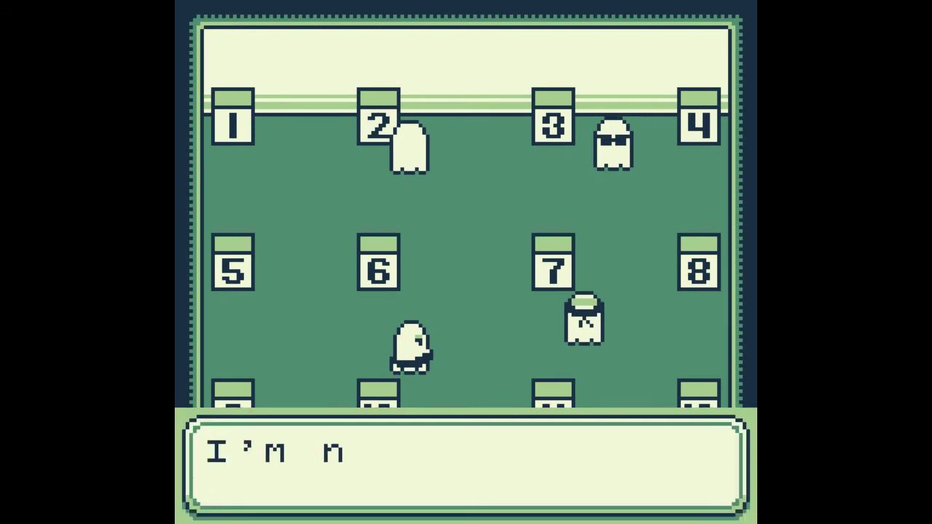
key(z)
key(Left)
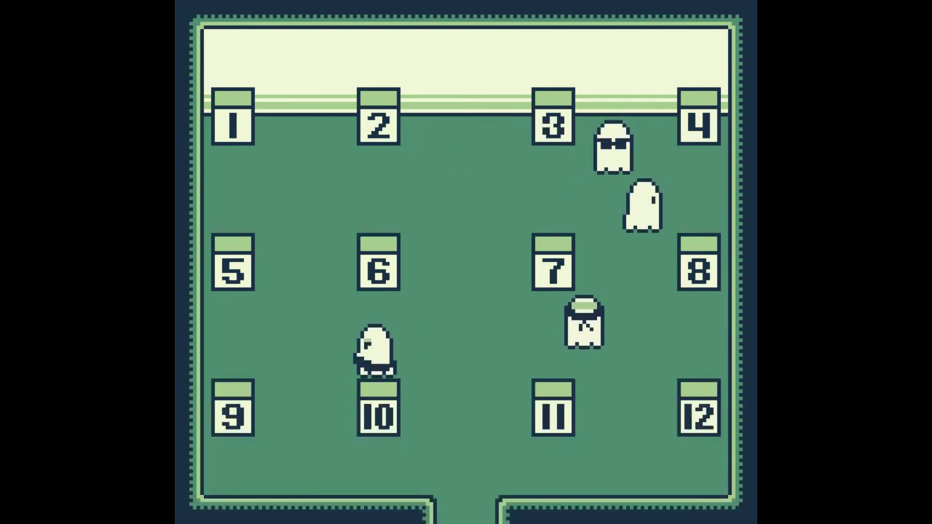
key(z)
key(Up)
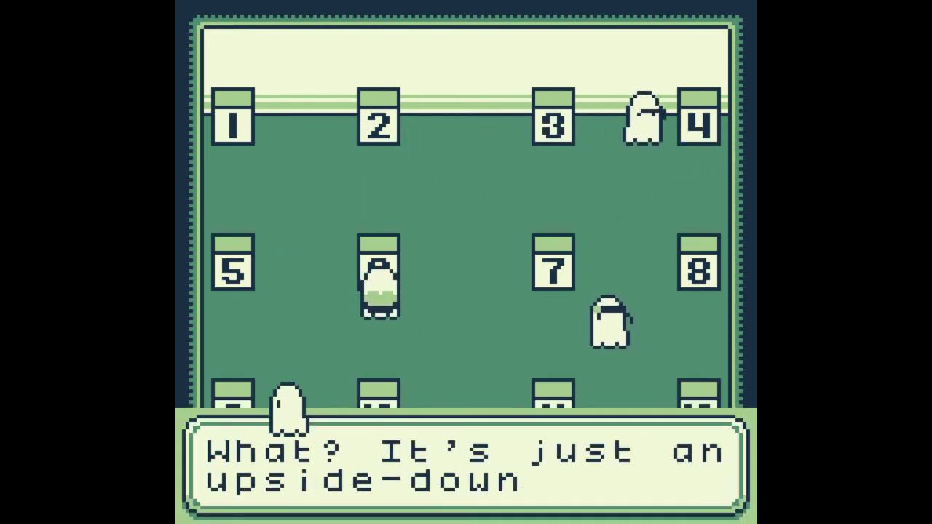
key(z)
key(Right)
key(Right)
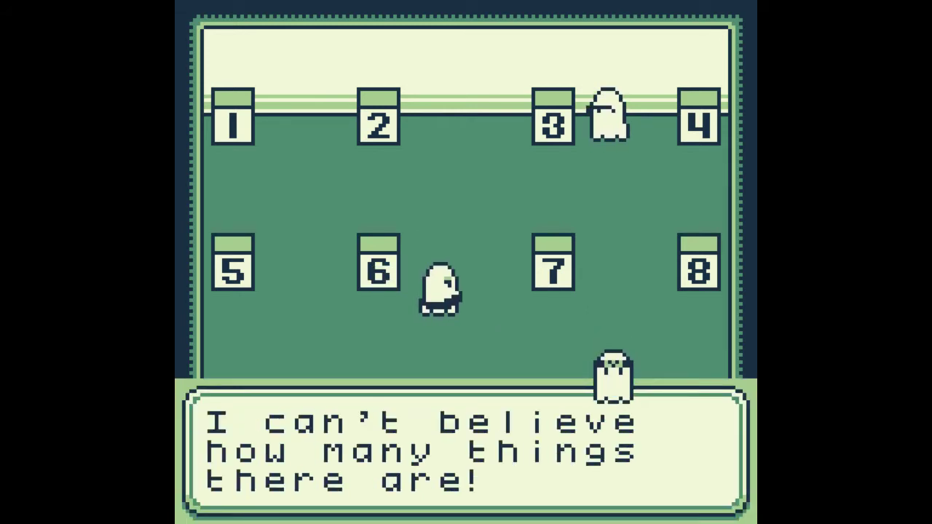
key(z)
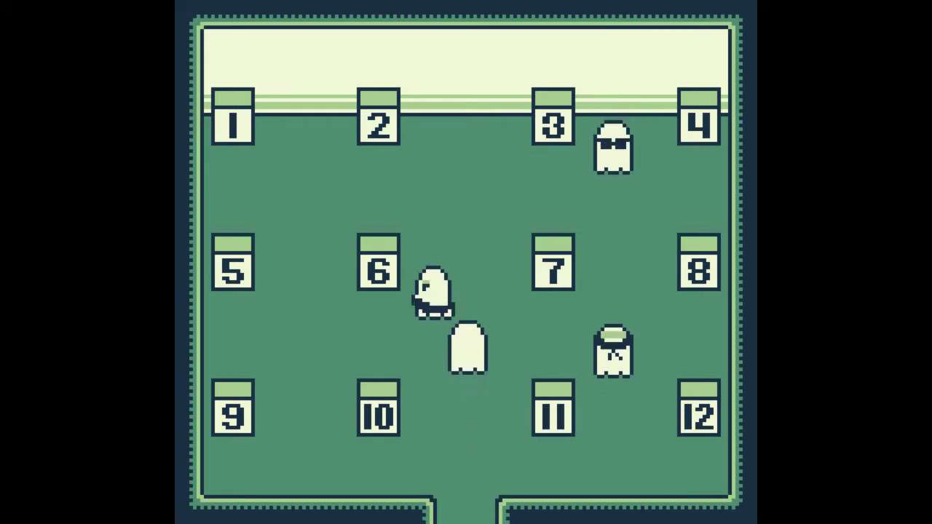
- Circle down below box 6 and step up onto it to exit into the next room
key(Left)
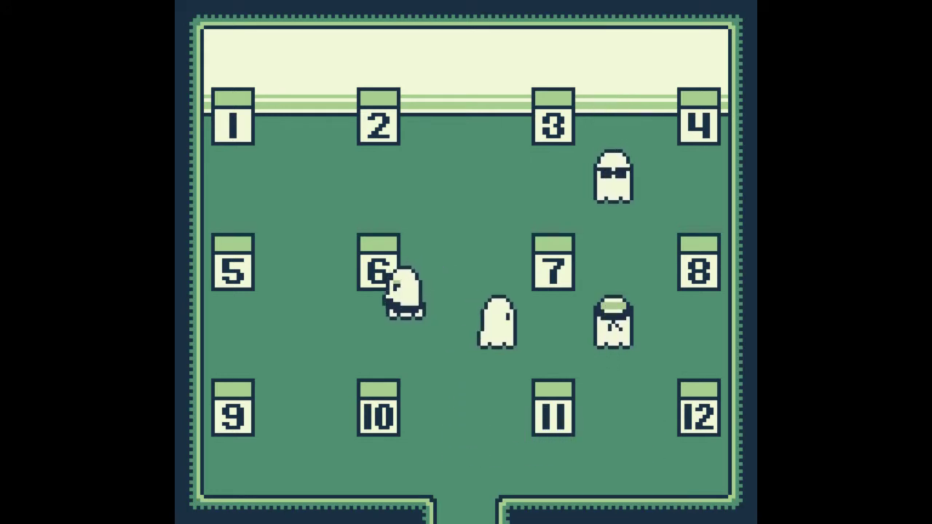
key(Left)
key(Down)
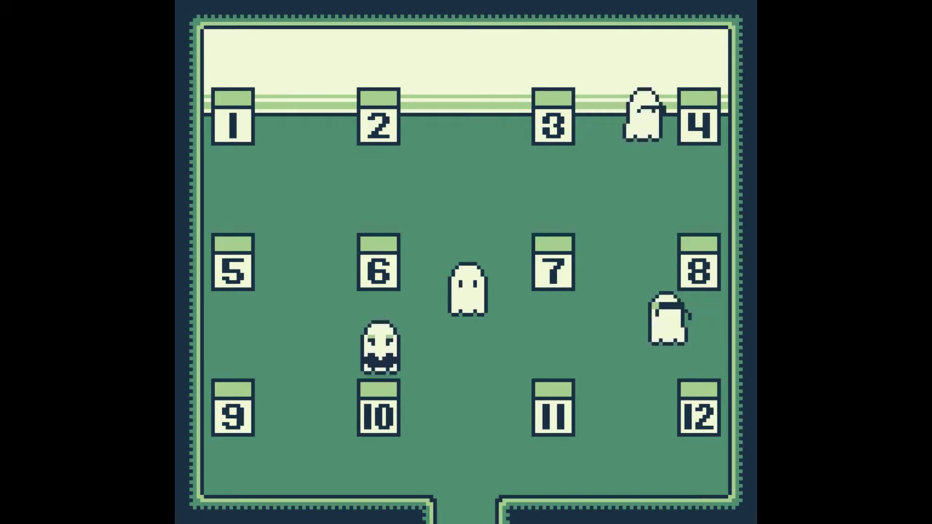
key(Up)
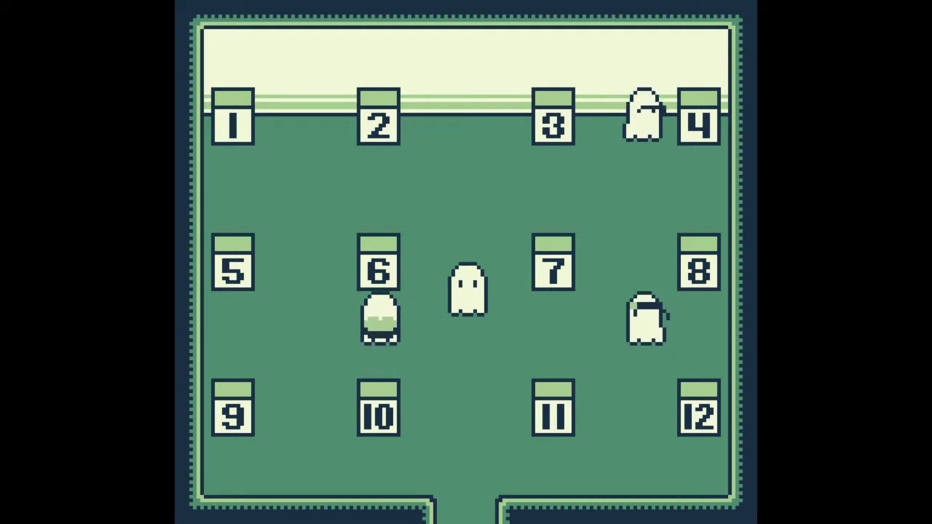
key(Up)
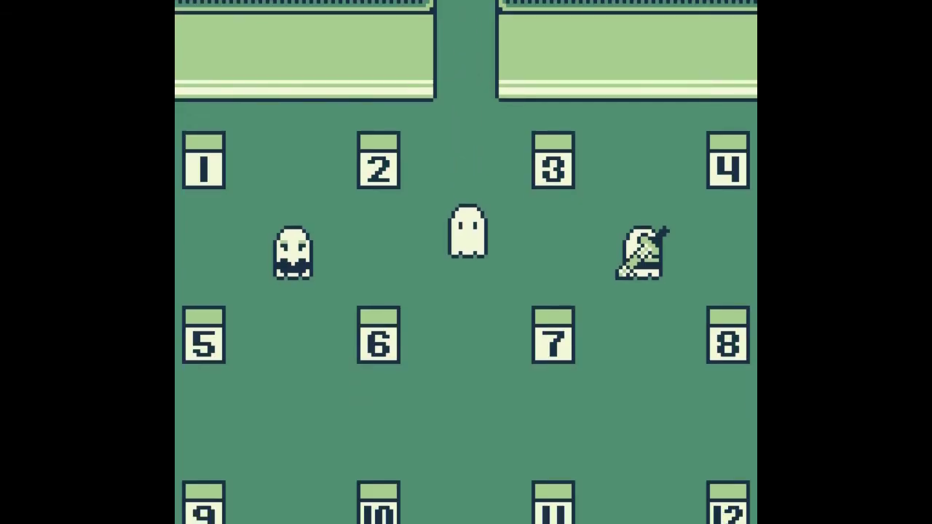
key(Down)
- Walk down into the new room toward boxes 2–4 and dismiss the twice-as-bad dialog
key(Right)
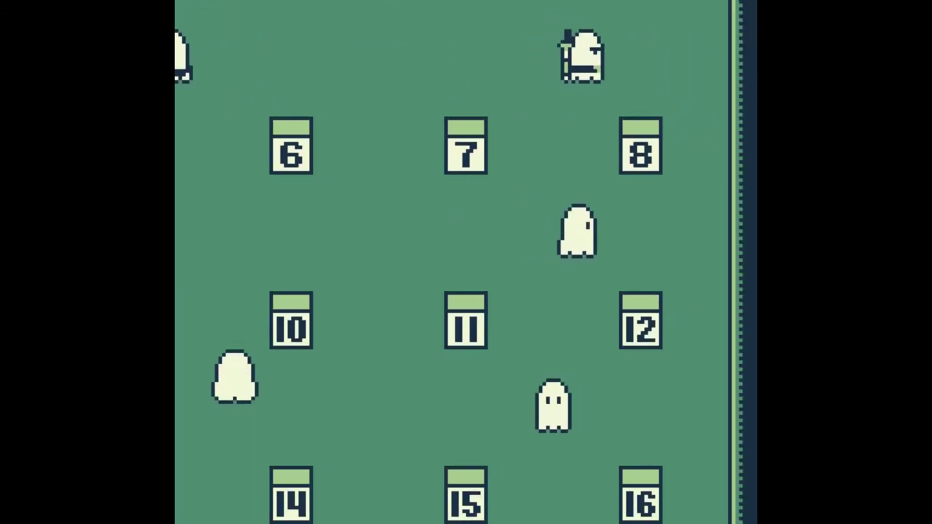
key(Left)
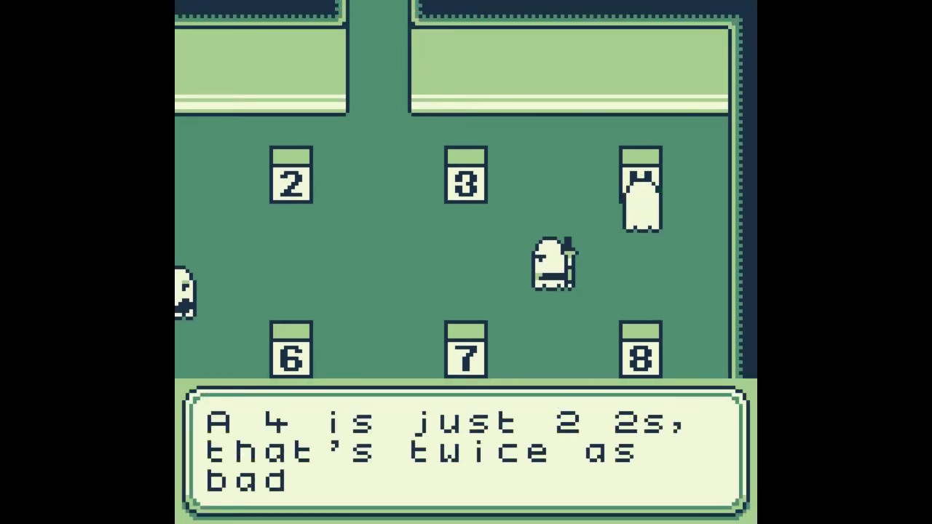
key(z)
key(Down)
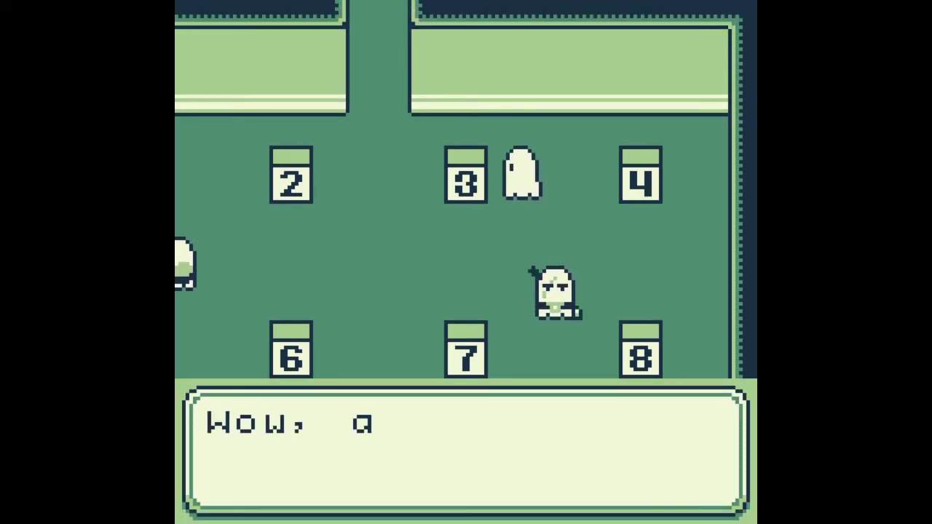
- Skip the 'Wow, a 3!' dialog and the dialogues that follow
key(z)
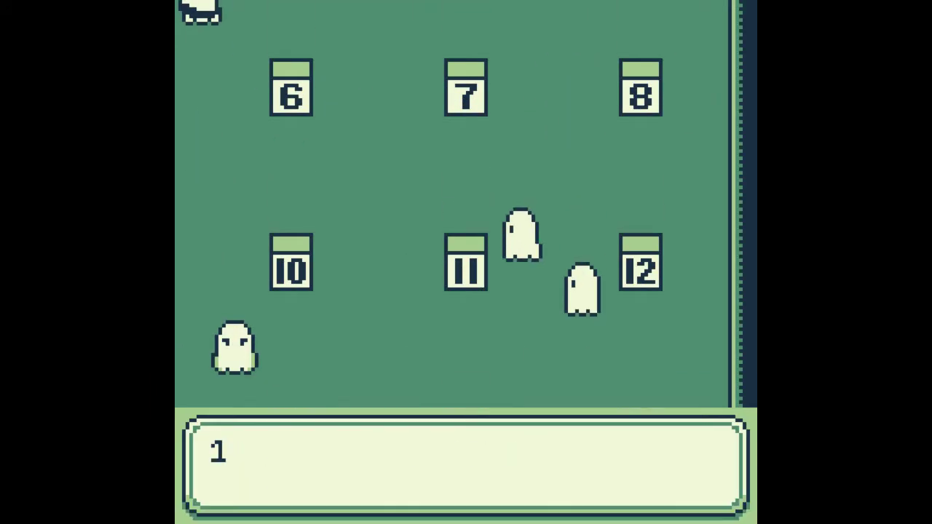
key(z)
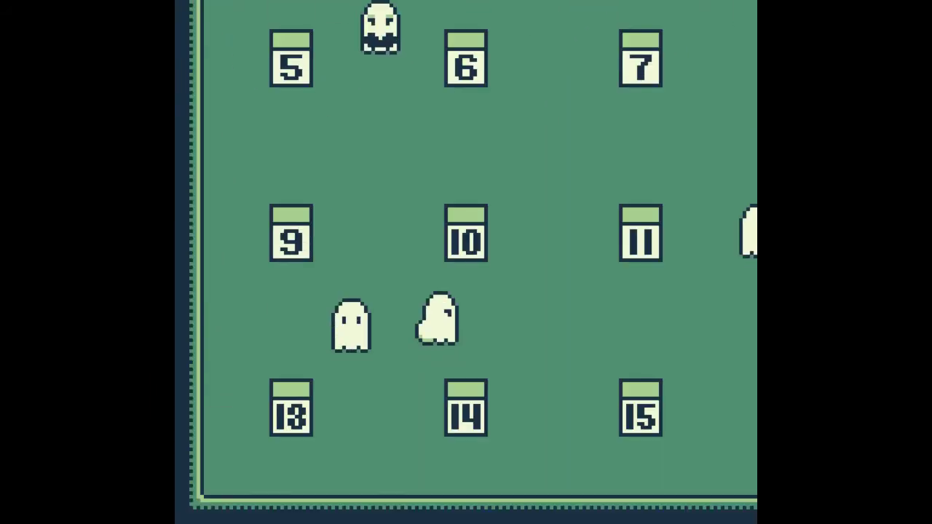
key(z)
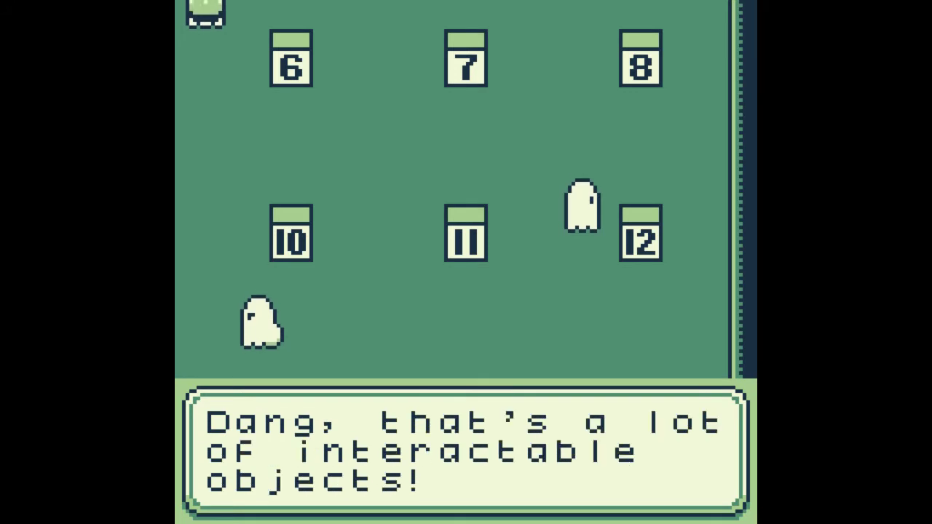
key(z)
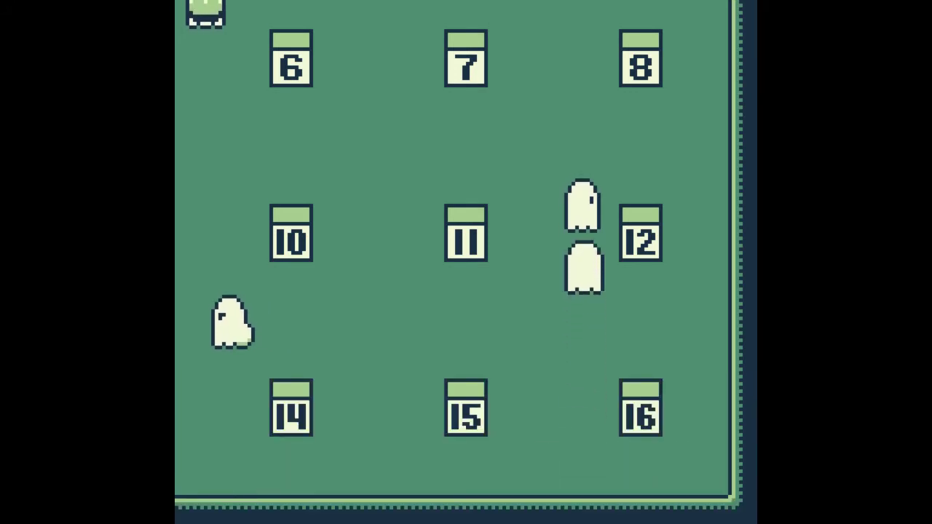
- Walk the player up and right to stand near box 2
key(Right)
key(Up)
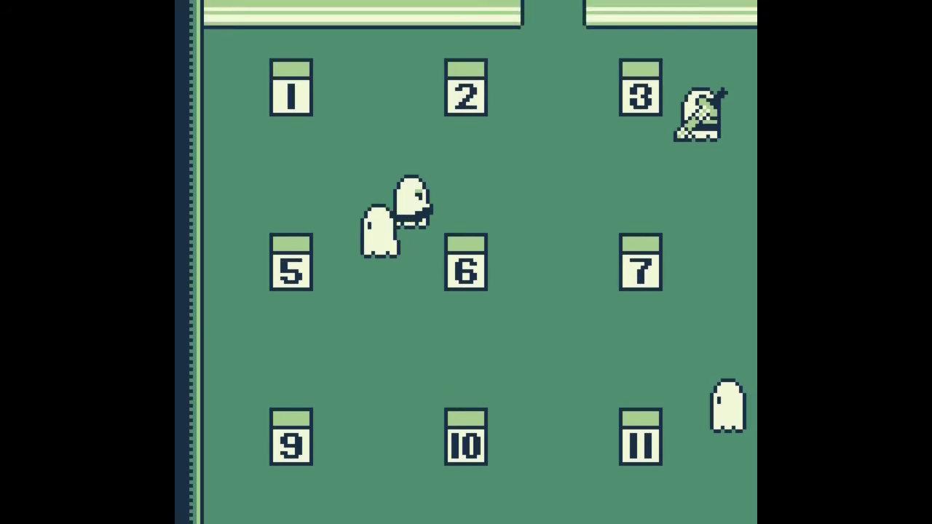
key(Up)
key(Right)
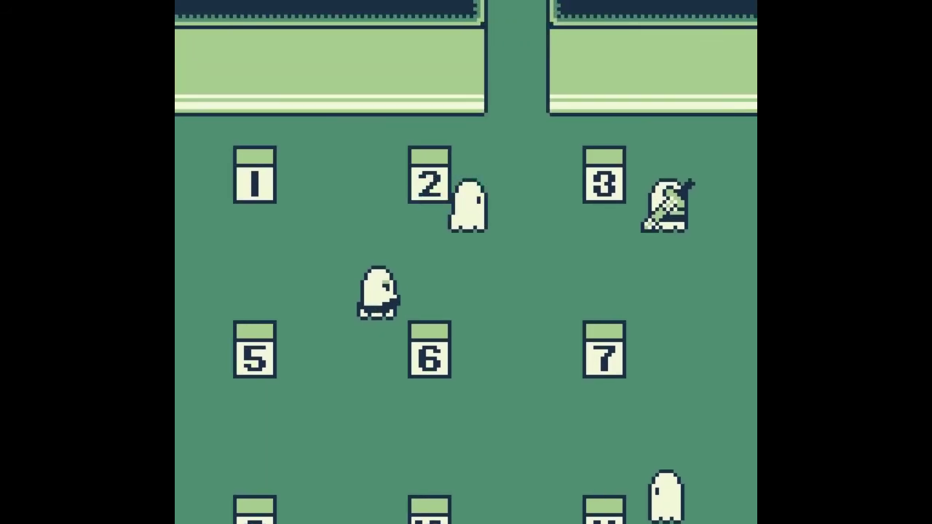
- Step the player down onto the checkered path between the Sector 0 and Sector 1 areas
key(Down)
key(Down)
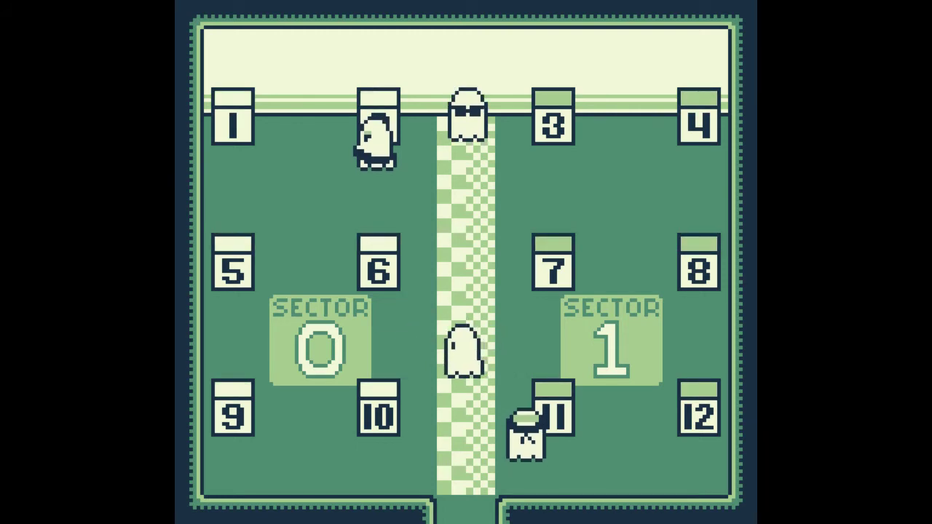
- Walk the player down the checkered aisle to the bottom exit beside box 11
key(Down)
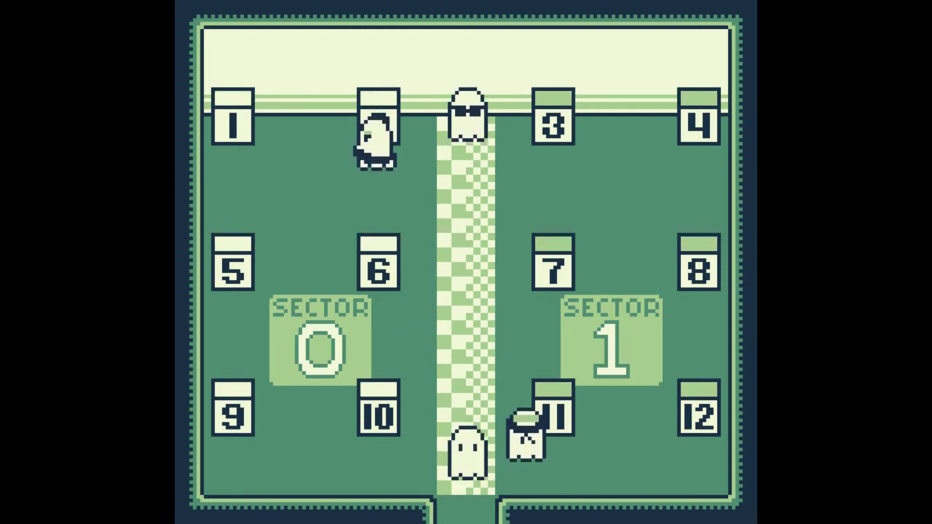
- Walk the player down, right, back left and up through the aisles of the four-sector room
key(Down)
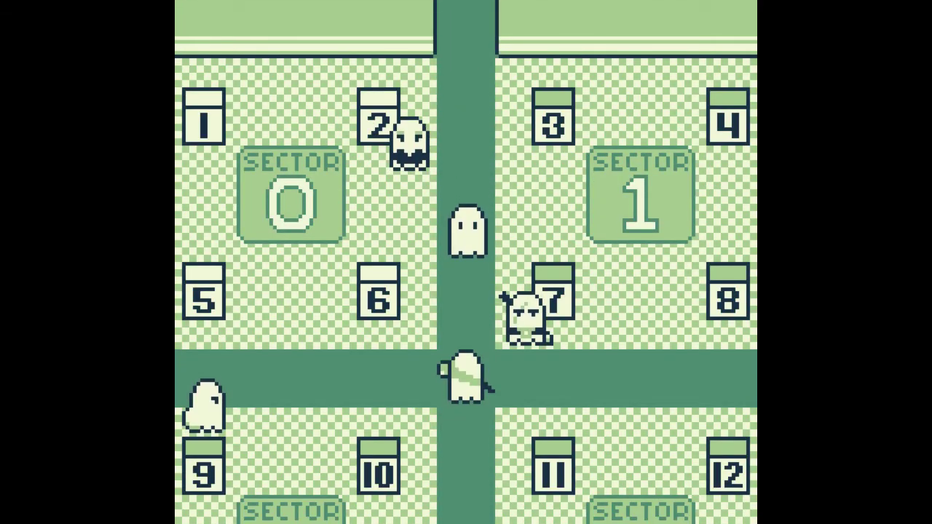
key(Right)
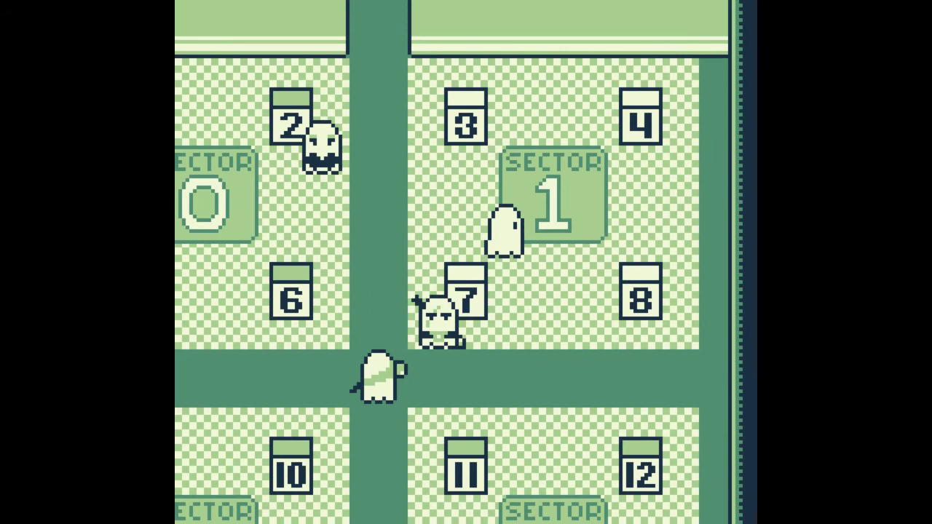
key(Down)
key(Down)
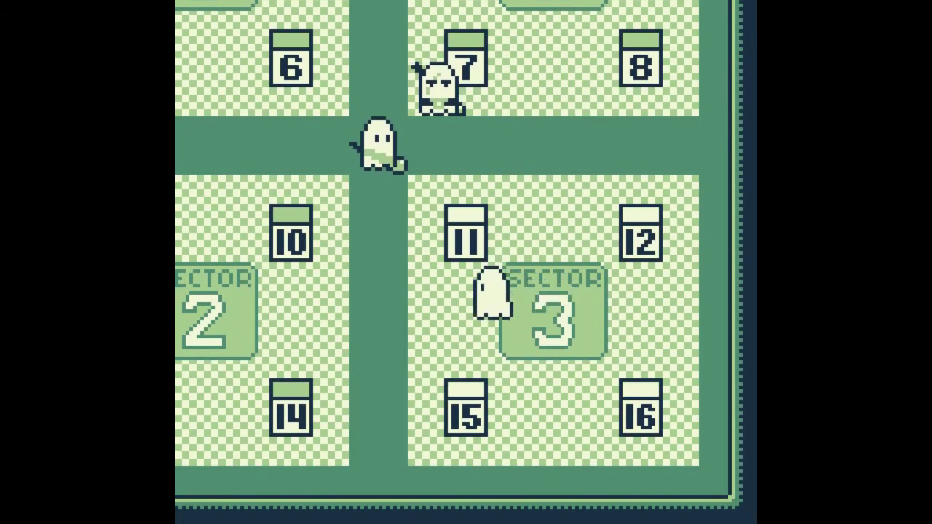
key(Left)
key(Up)
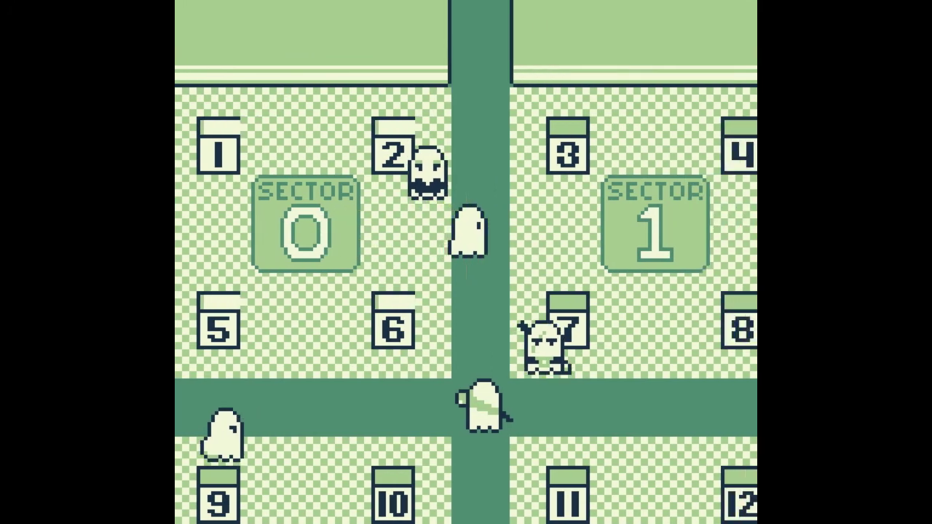
key(Right)
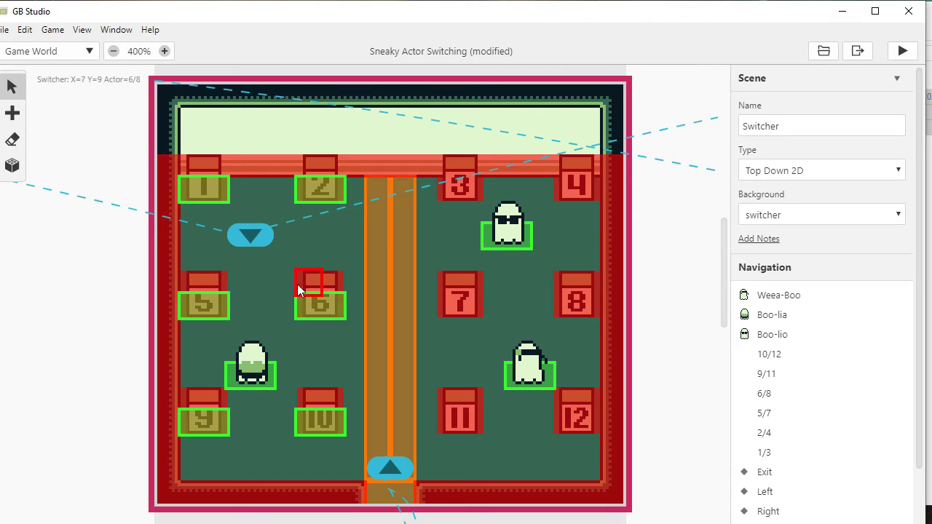
- Inspect the right aisle trigger's sector script, then the Left trigger's 'Sector is not 0' script
click(399, 328)
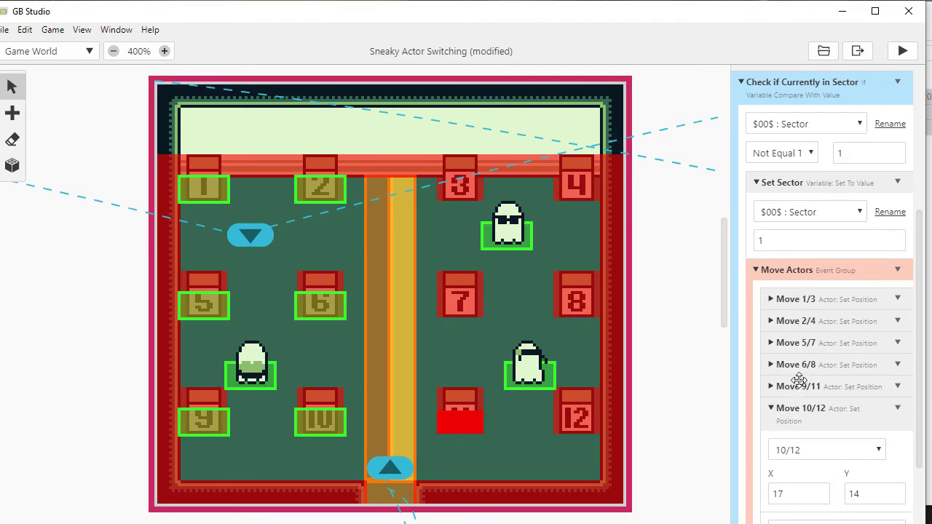
key(ctrl+z)
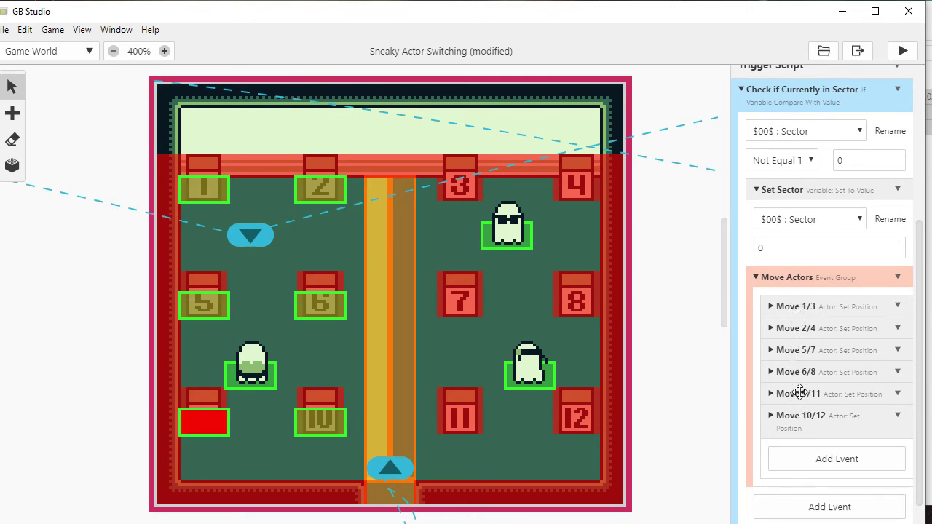
click(369, 240)
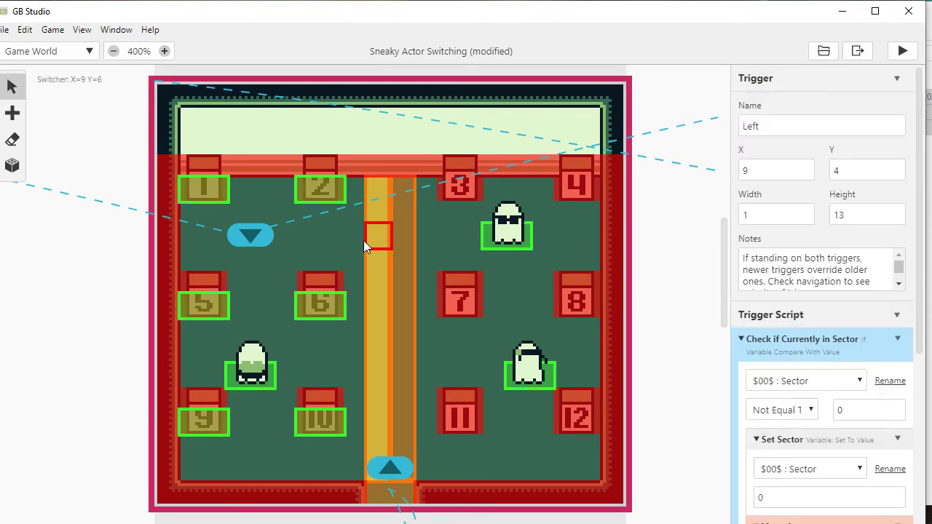
click(317, 187)
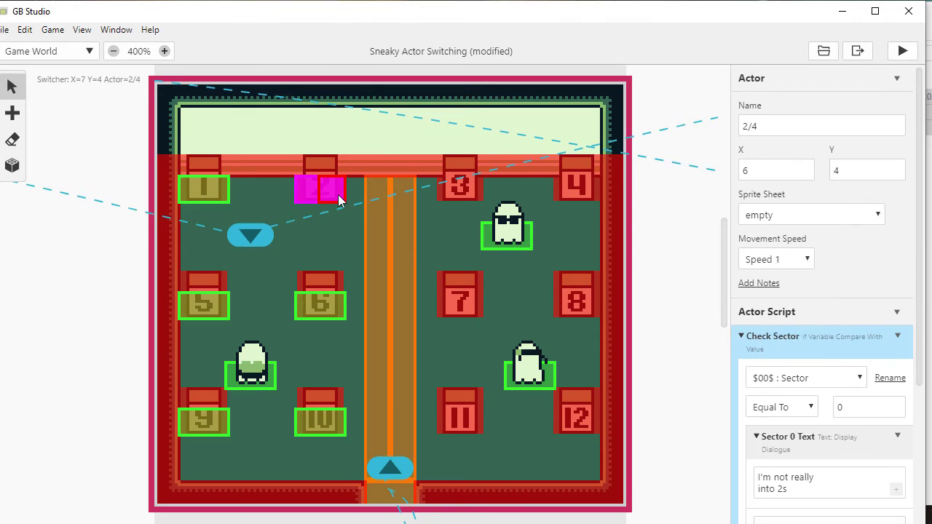
scroll(817, 274, down, 3)
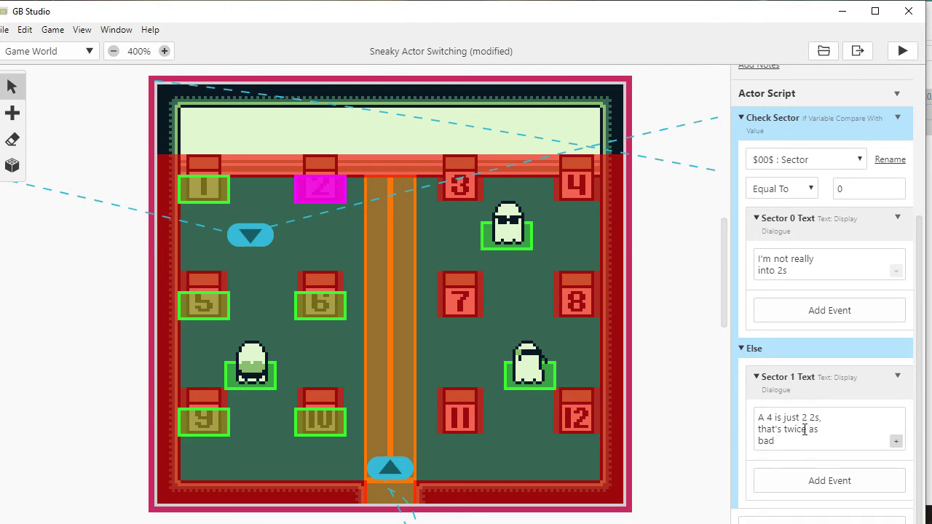
scroll(804, 430, up, 1)
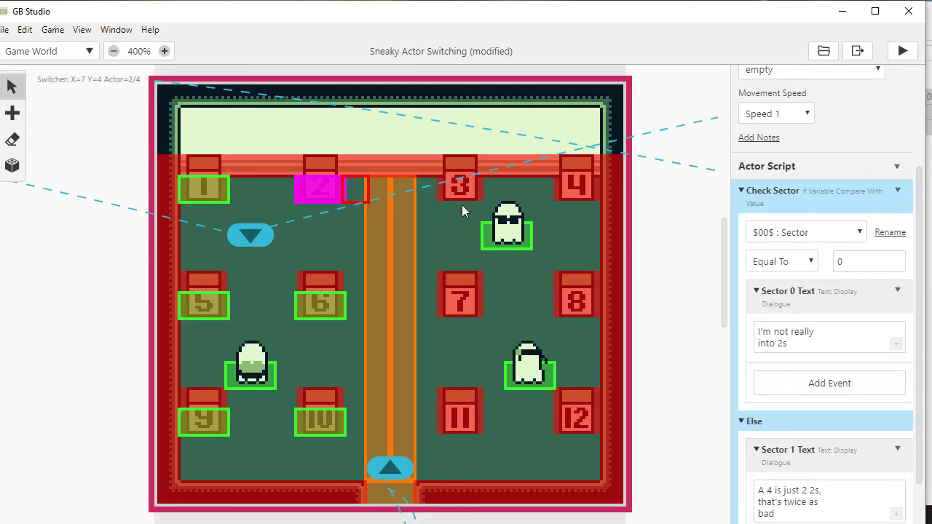
scroll(768, 332, up, 2)
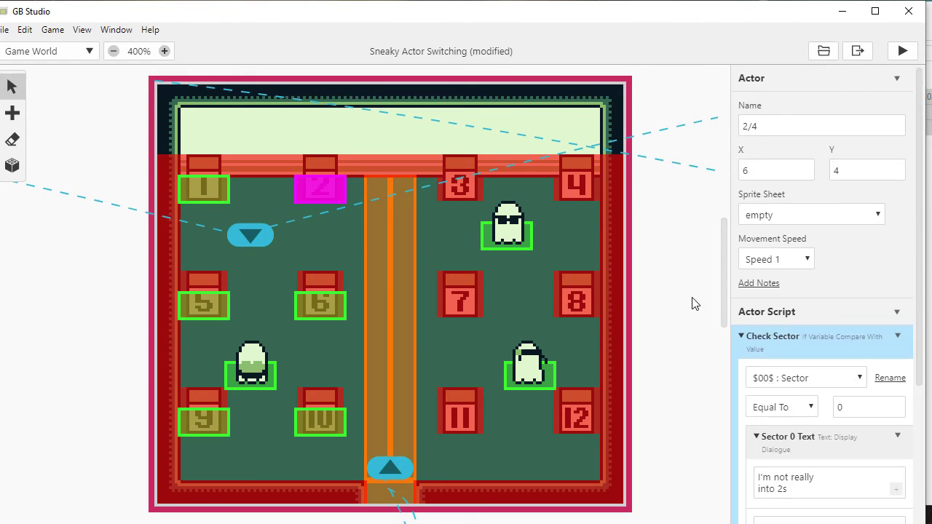
scroll(754, 421, down, 3)
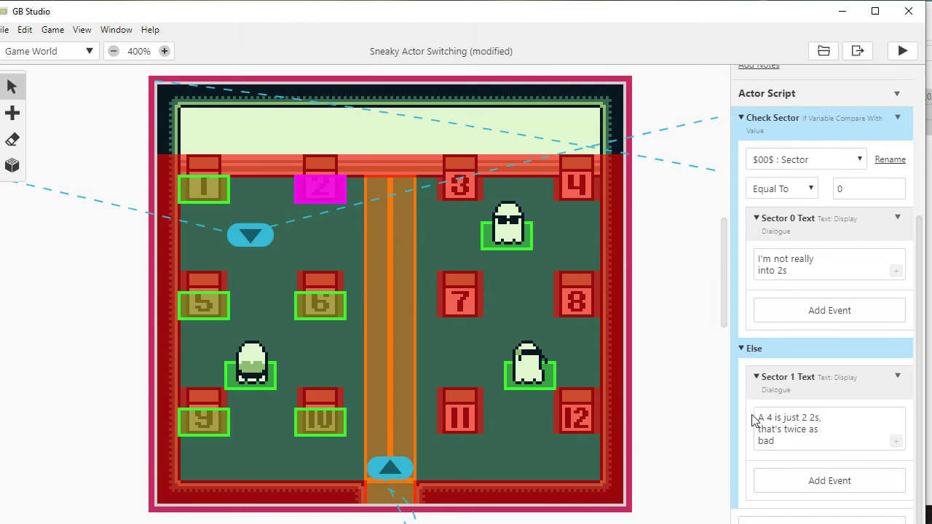
- Scroll down to Switcher 2 and review the 2/4/10/12 actor's nested If Sector 0–3 checks
click(682, 327)
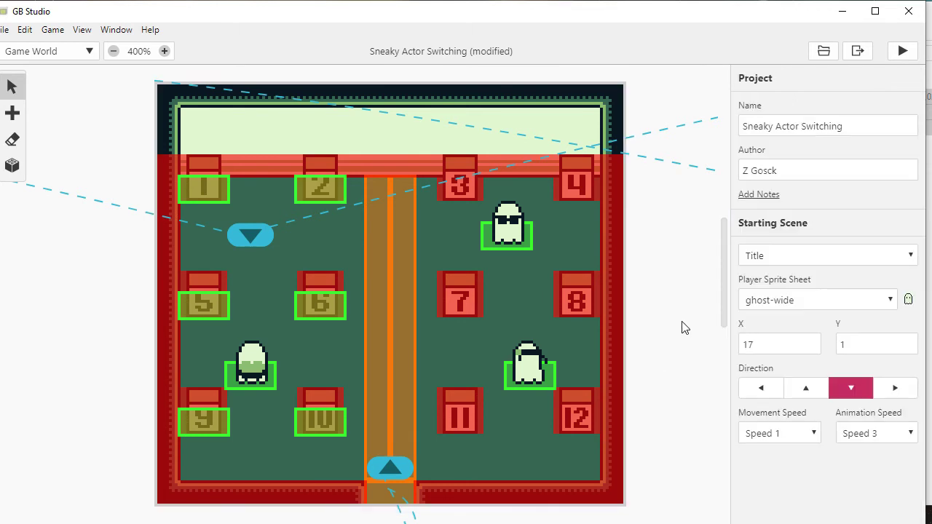
scroll(685, 320, down, 5)
scroll(687, 318, down, 5)
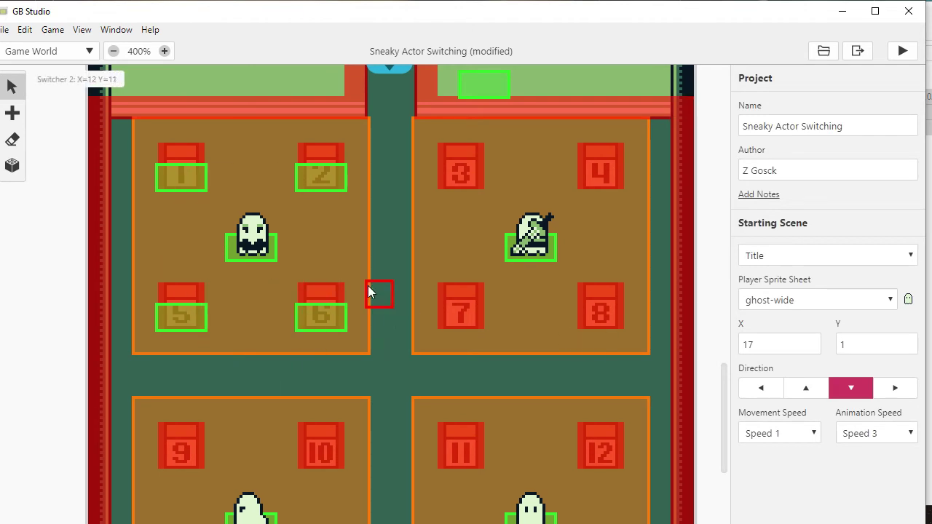
click(315, 178)
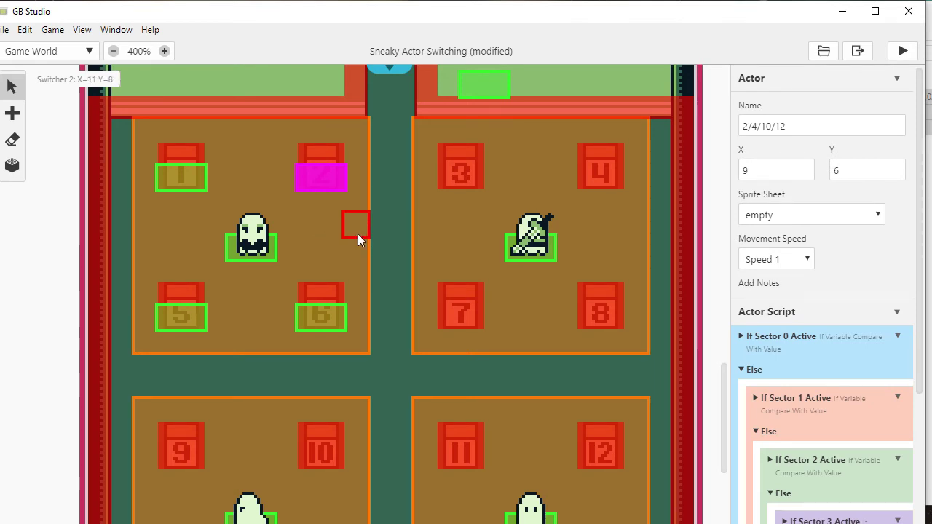
scroll(777, 250, down, 2)
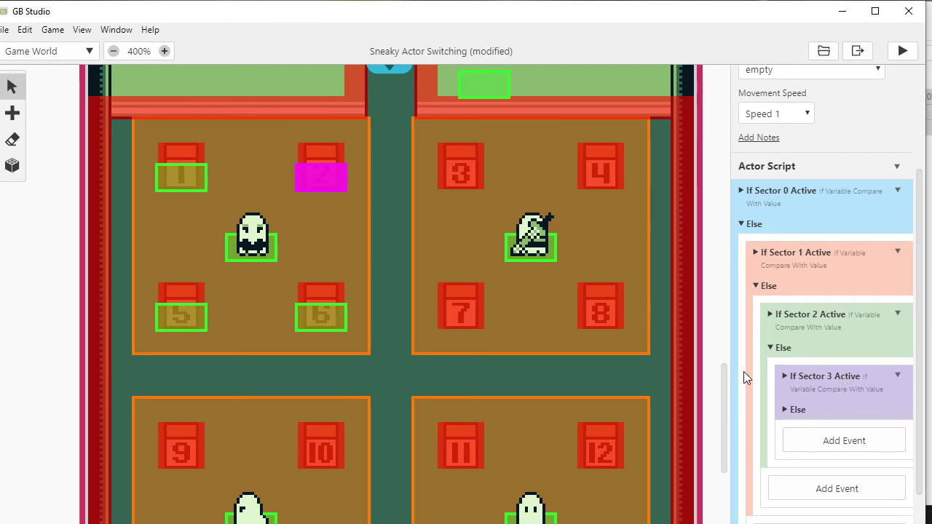
- Browse the Switcher actor and the aisle ghost actor, finishing with the Switcher selected
click(717, 368)
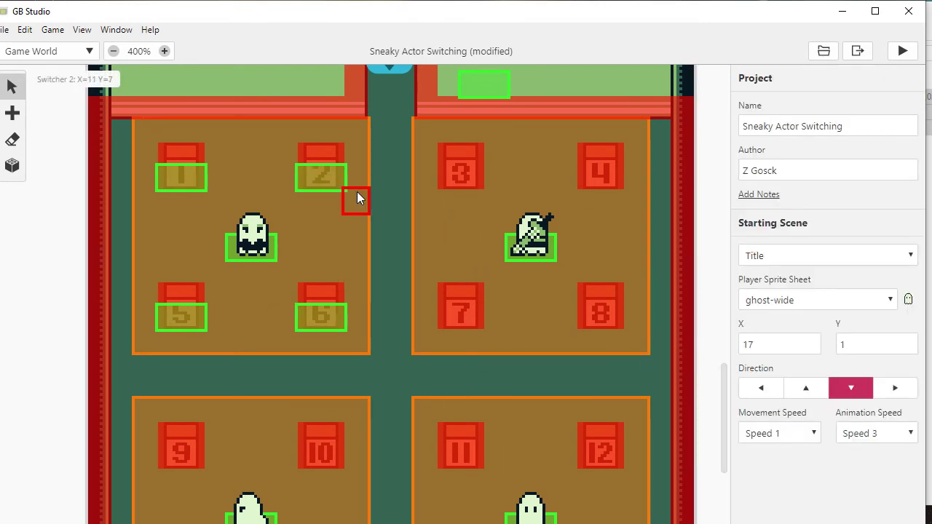
click(492, 85)
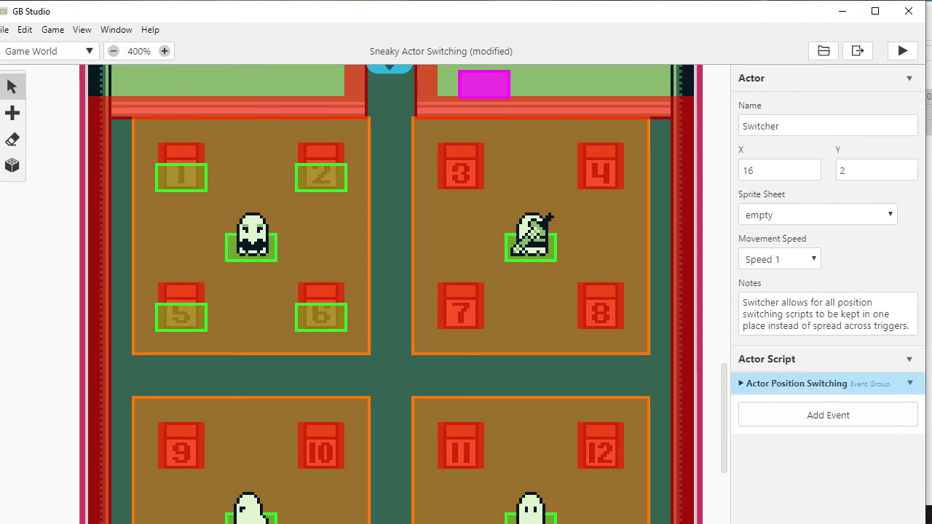
scroll(510, 437, right, 10)
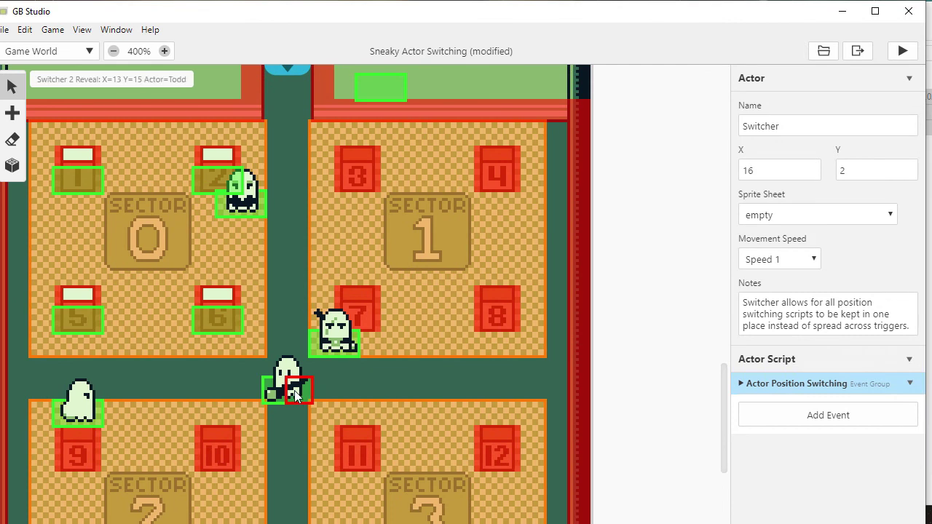
click(296, 396)
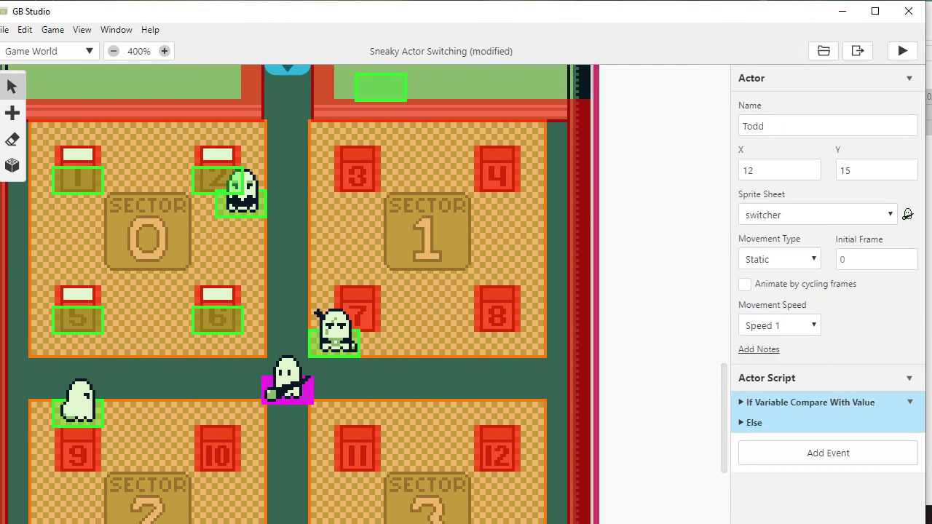
scroll(291, 495, right, 10)
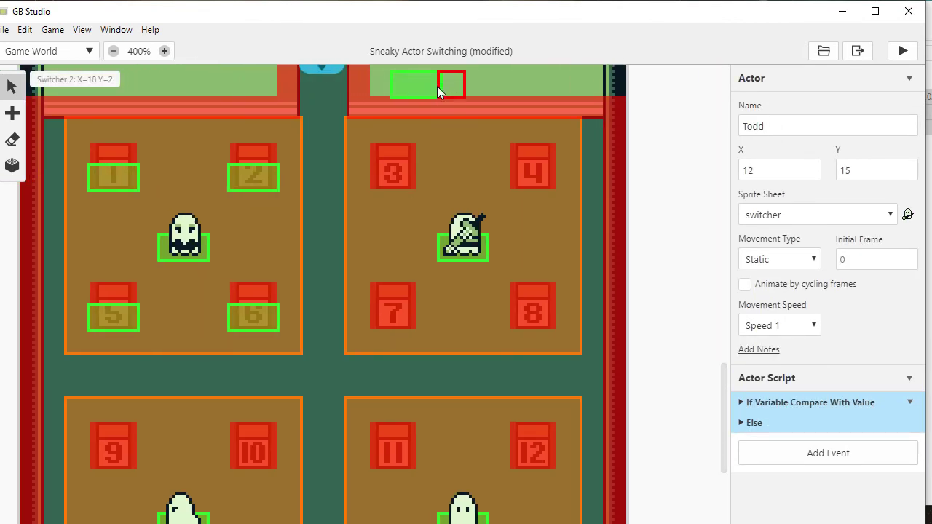
click(413, 79)
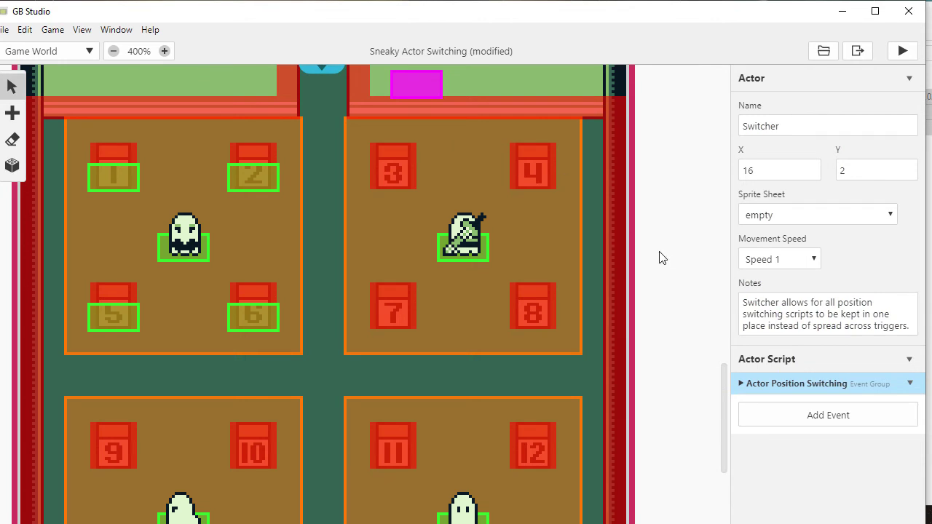
- Expand Actor Position Switching, then open and collapse each Sector 1–3 Switch event
click(797, 383)
scroll(777, 237, down, 4)
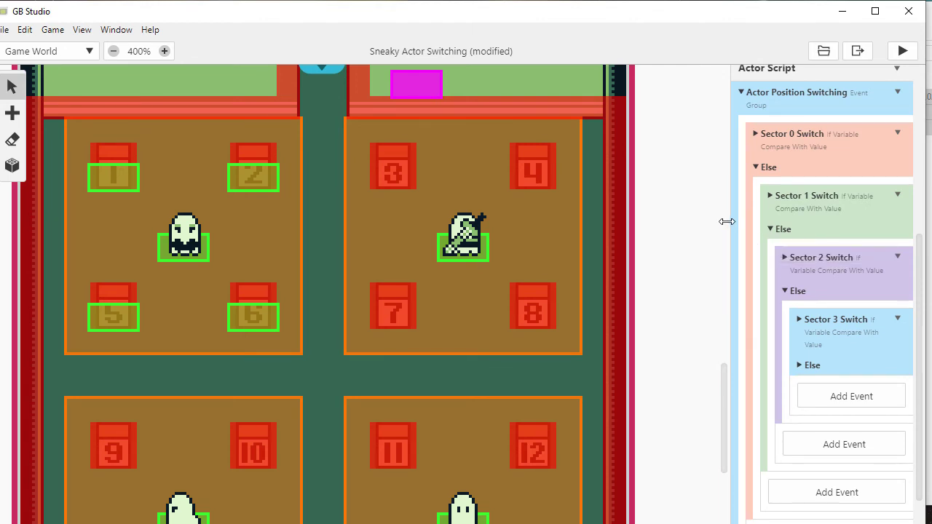
click(786, 196)
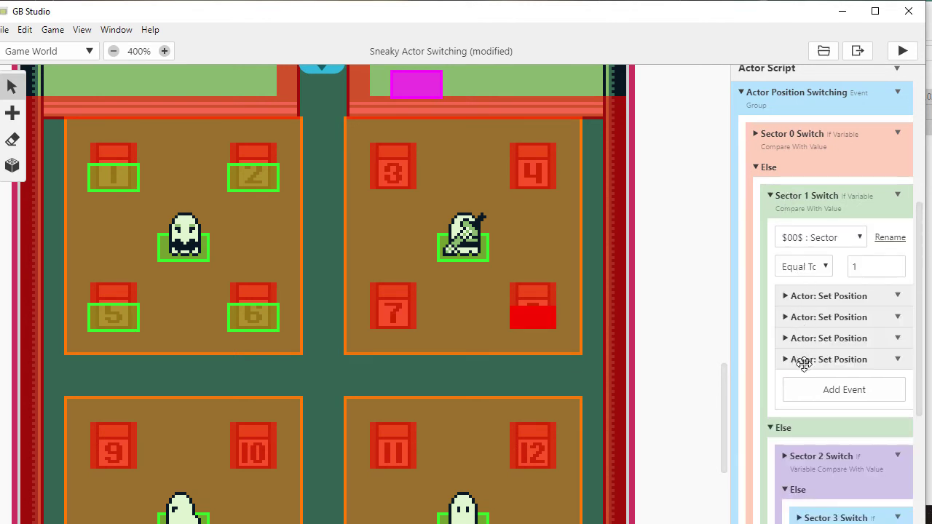
click(804, 203)
scroll(709, 284, down, 2)
click(800, 259)
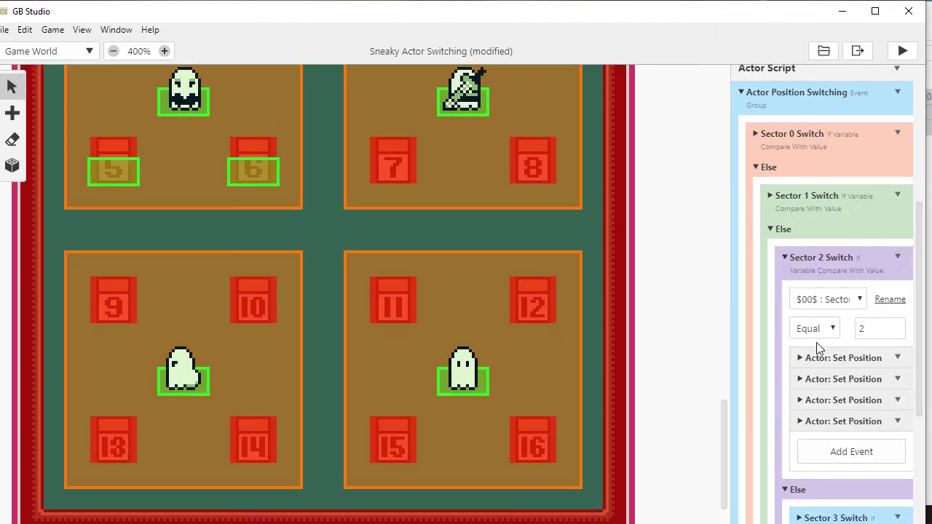
click(813, 260)
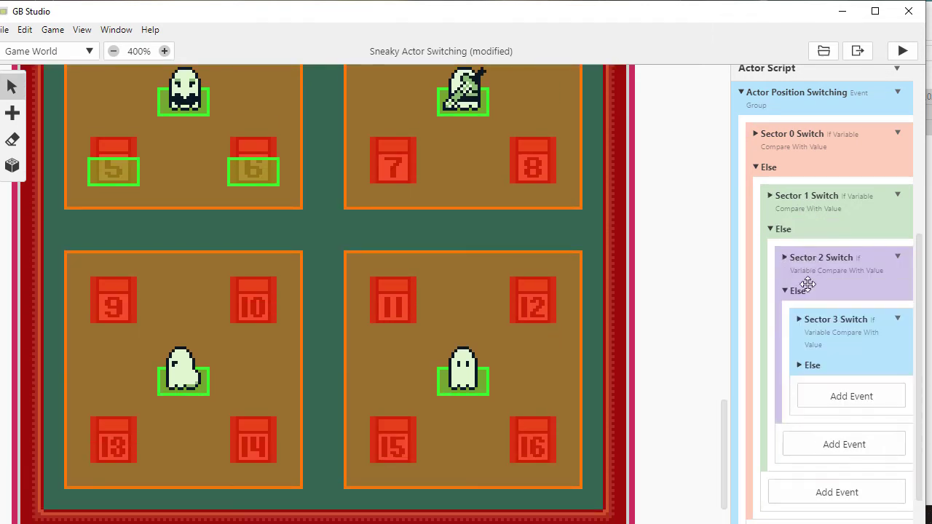
click(800, 319)
scroll(821, 370, down, 1)
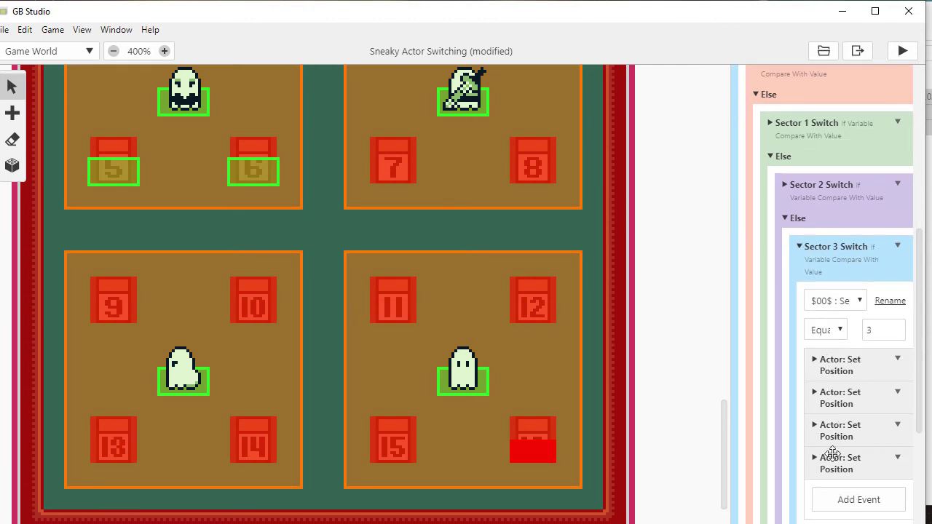
click(830, 247)
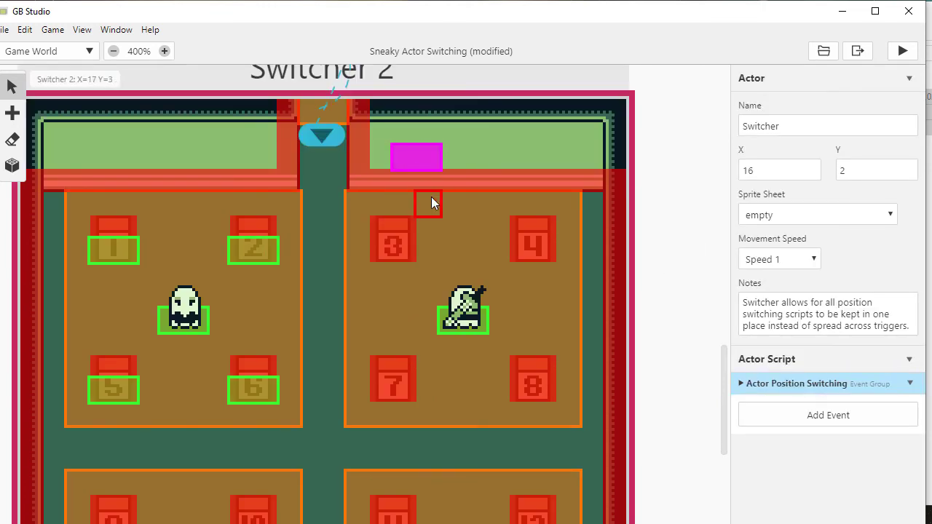
- Review the Sector 0 trigger's script down to Activate Switcher, then deselect to show project settings
click(268, 303)
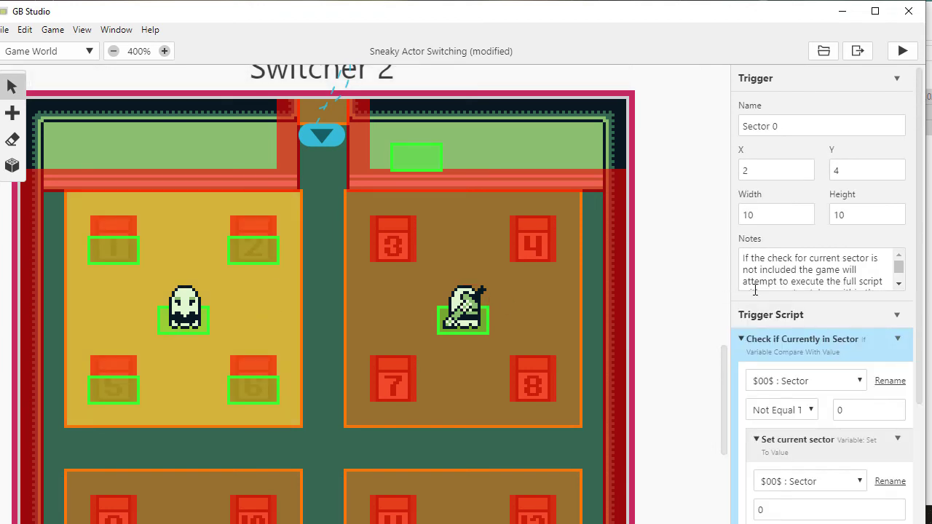
scroll(774, 322, down, 5)
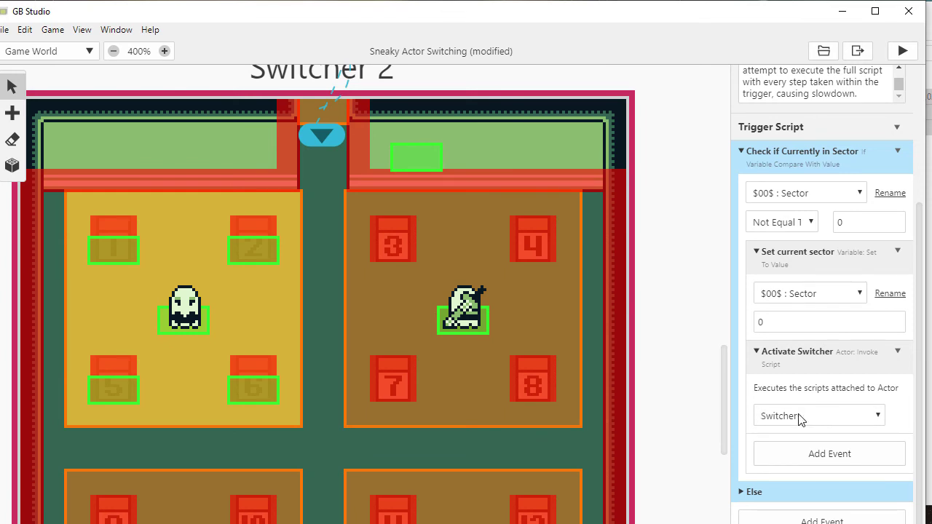
click(685, 308)
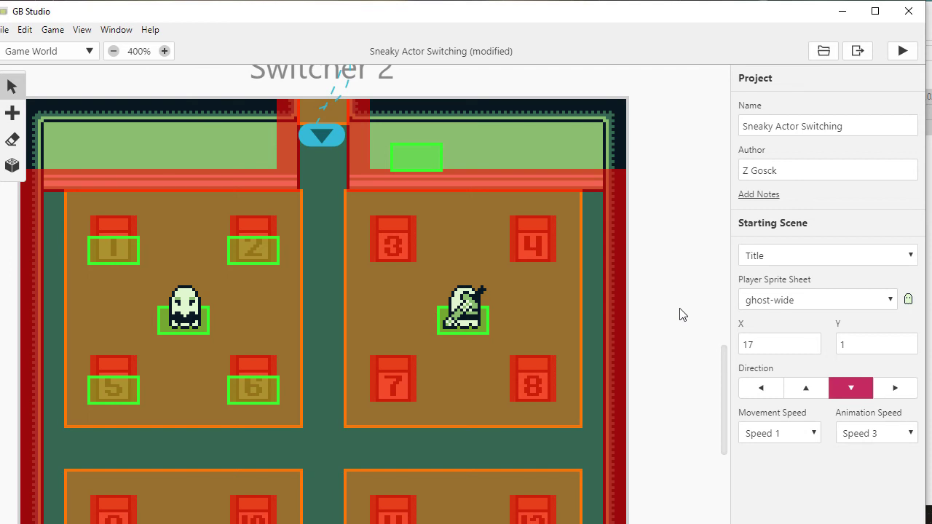
scroll(659, 426, up, 5)
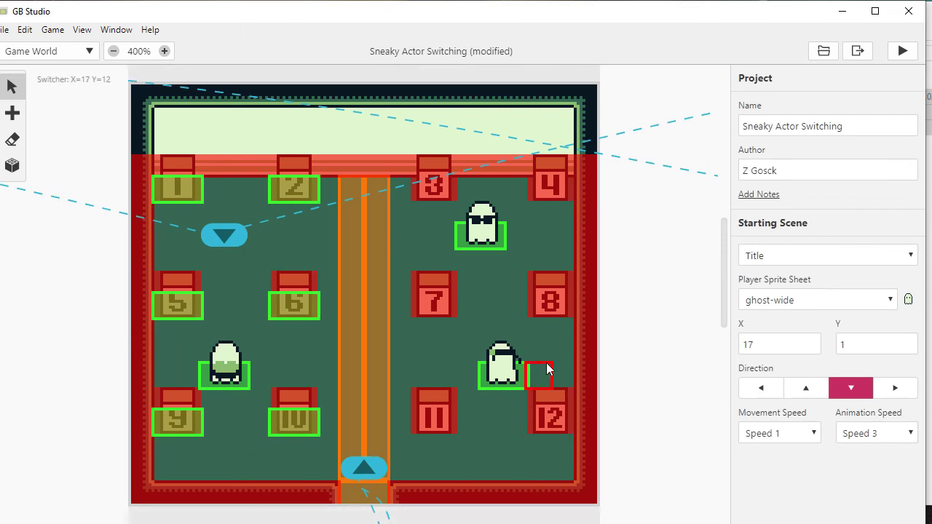
scroll(542, 369, up, 1)
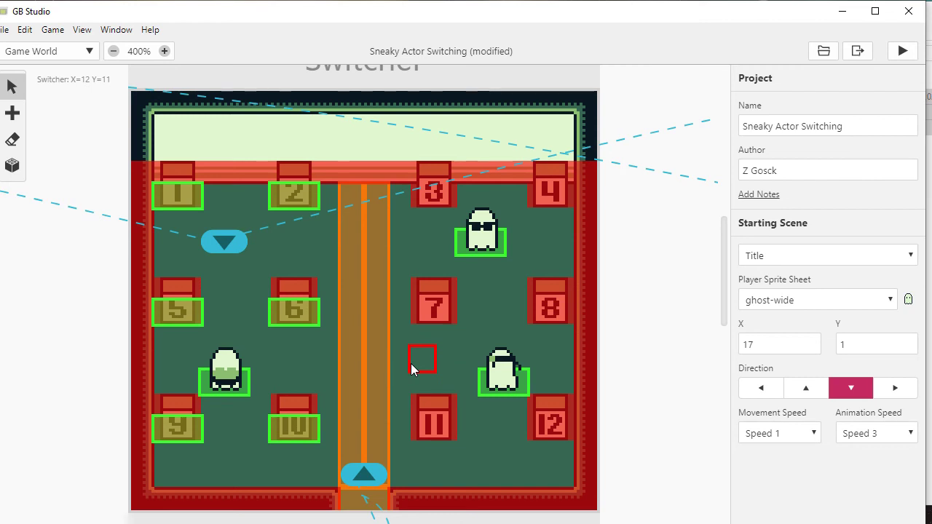
scroll(585, 370, down, 8)
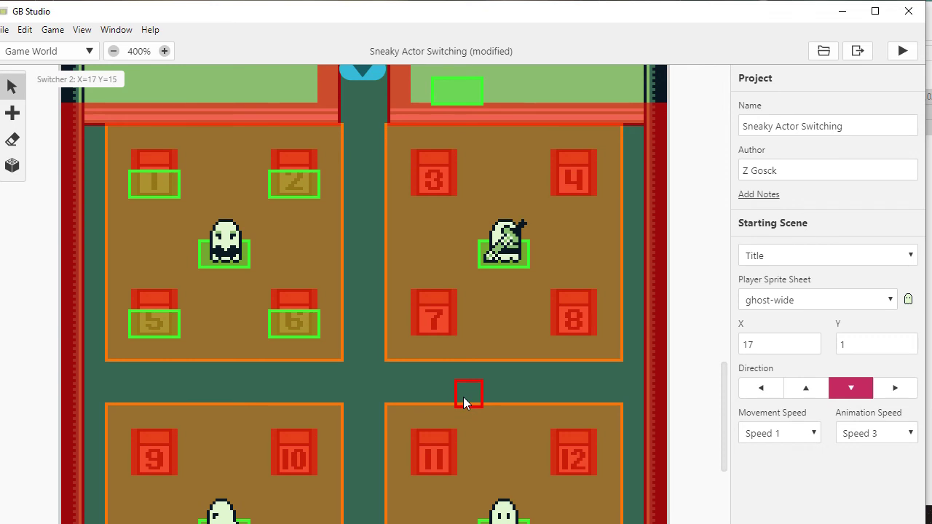
scroll(289, 366, up, 1)
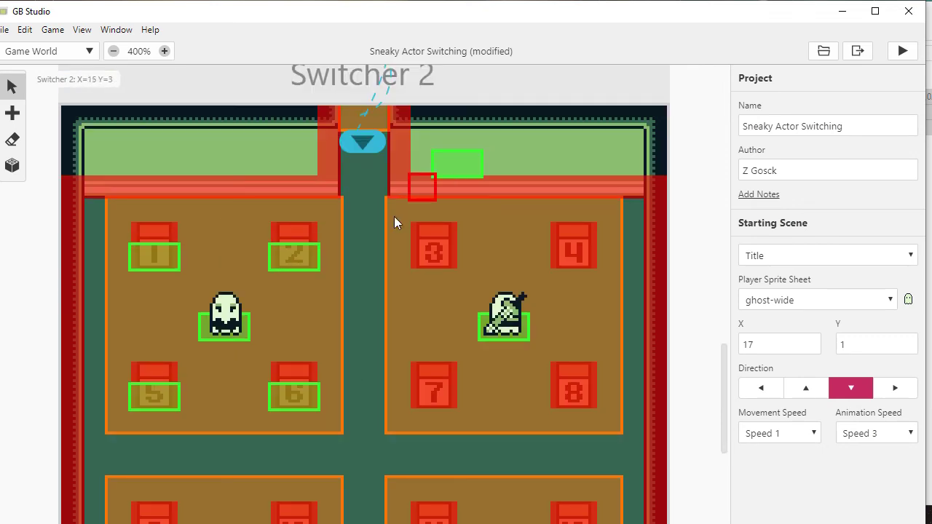
scroll(376, 265, down, 3)
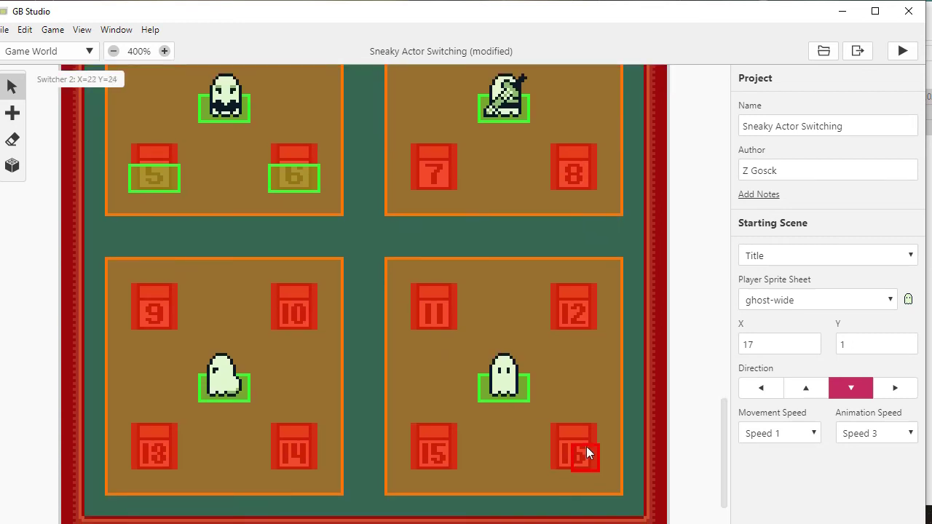
scroll(370, 311, up, 3)
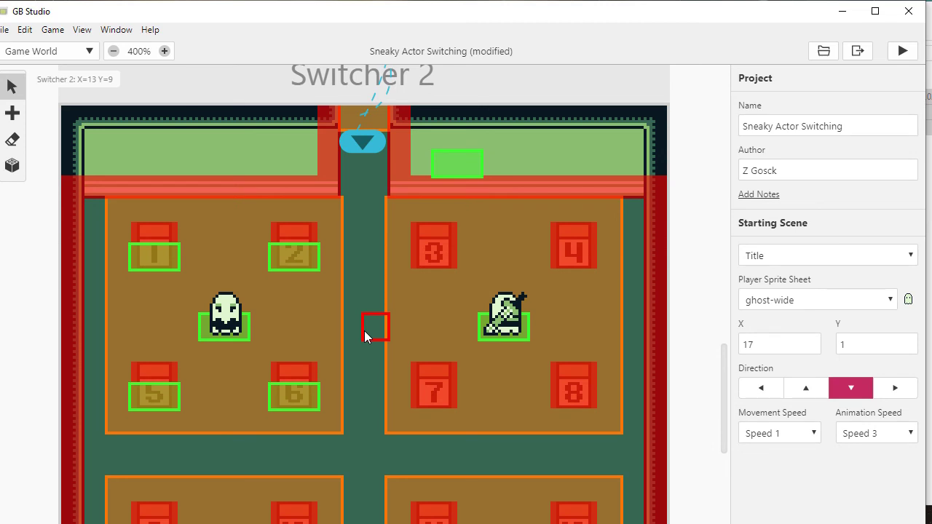
scroll(364, 336, down, 1)
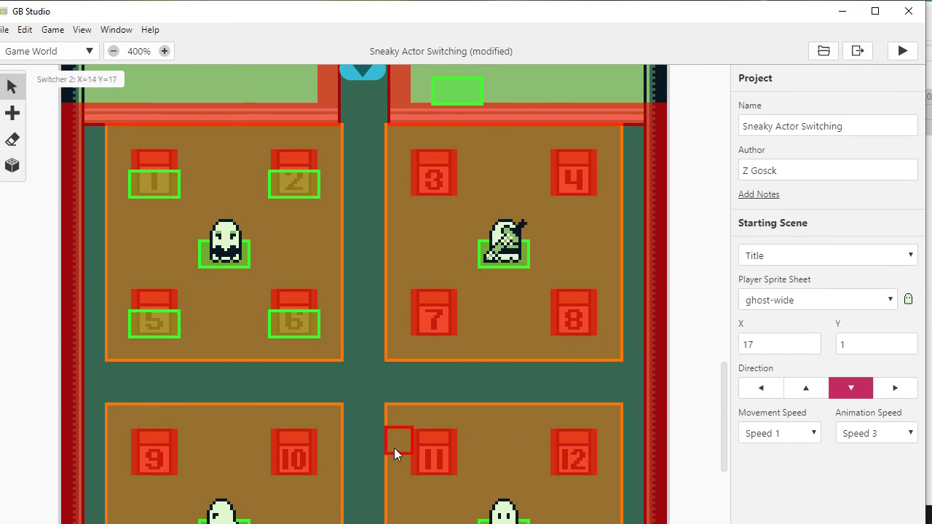
scroll(368, 406, down, 4)
scroll(354, 412, up, 4)
scroll(355, 413, down, 2)
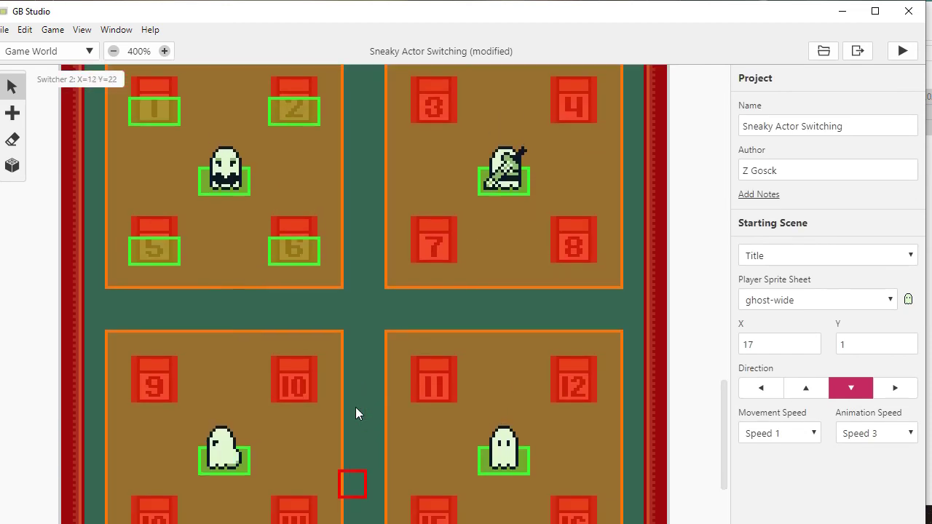
scroll(355, 413, up, 12)
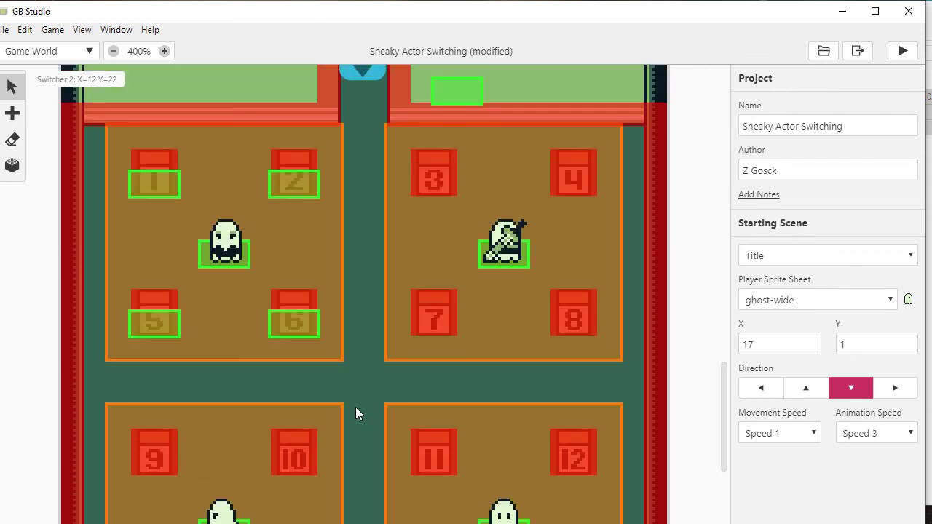
scroll(355, 413, up, 4)
scroll(355, 413, down, 4)
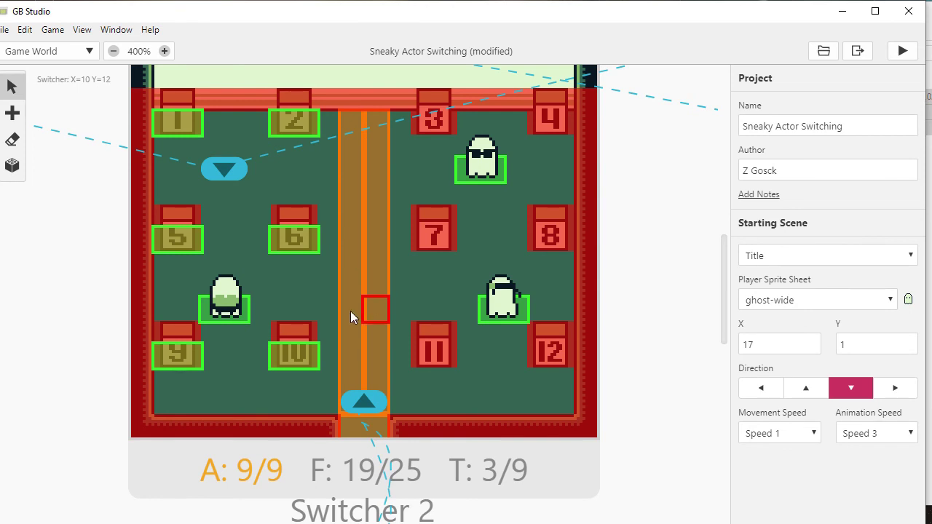
scroll(176, 257, down, 12)
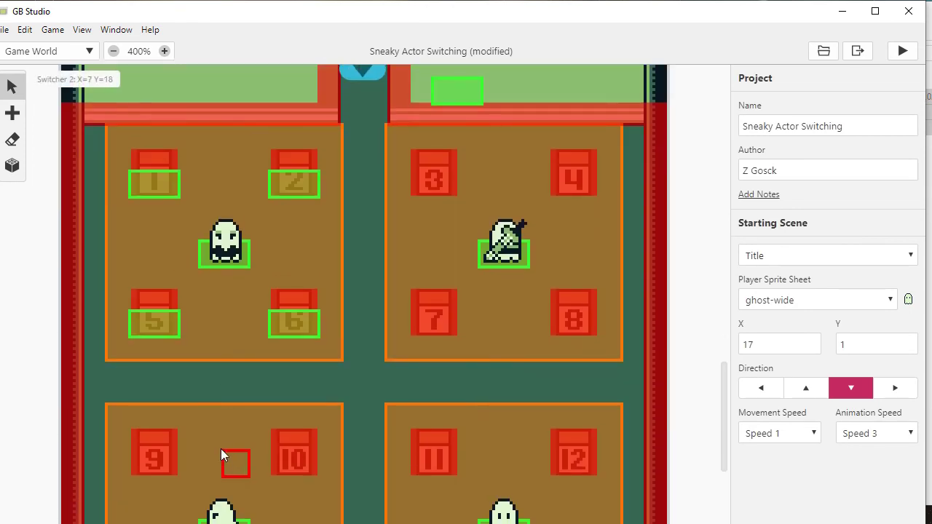
scroll(356, 371, down, 5)
scroll(358, 370, up, 15)
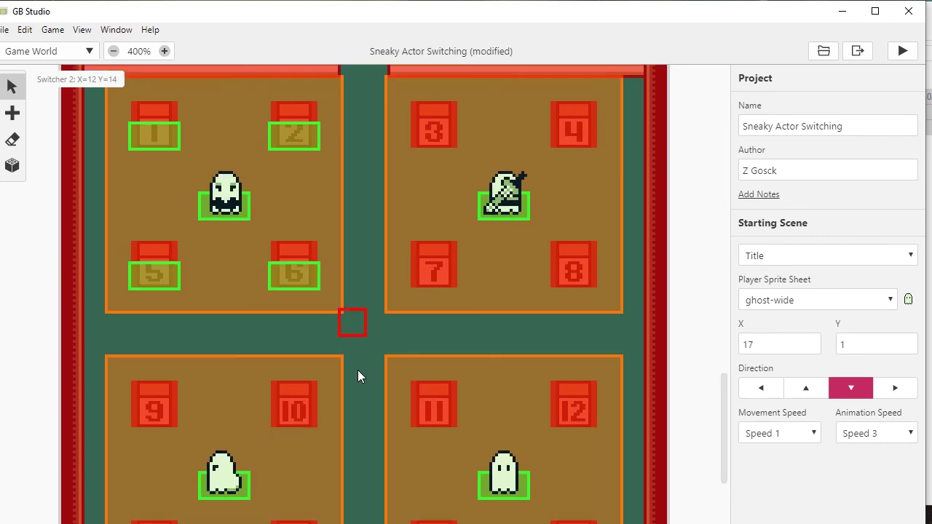
scroll(357, 370, up, 3)
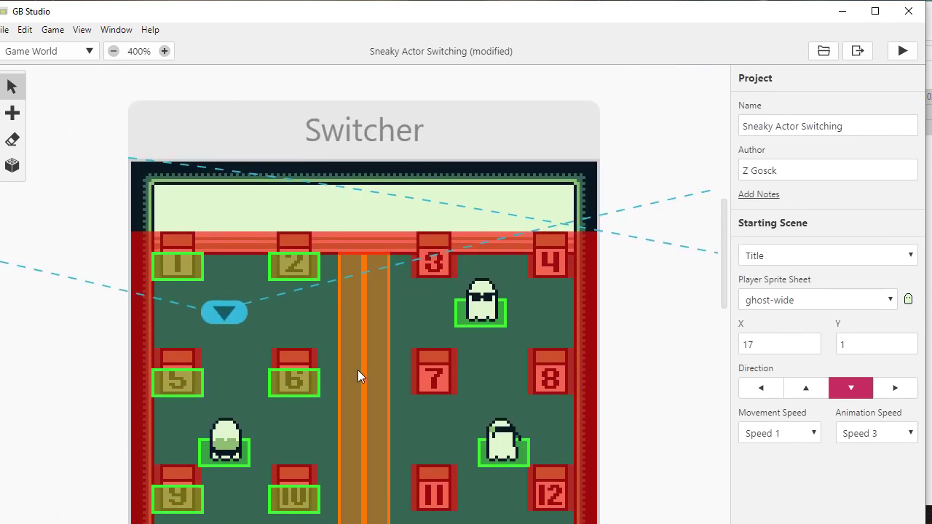
scroll(360, 377, down, 2)
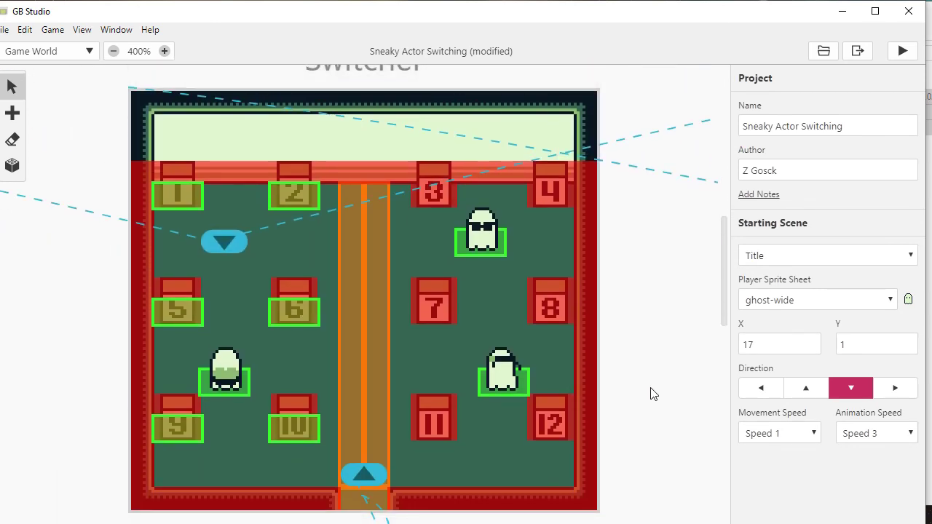